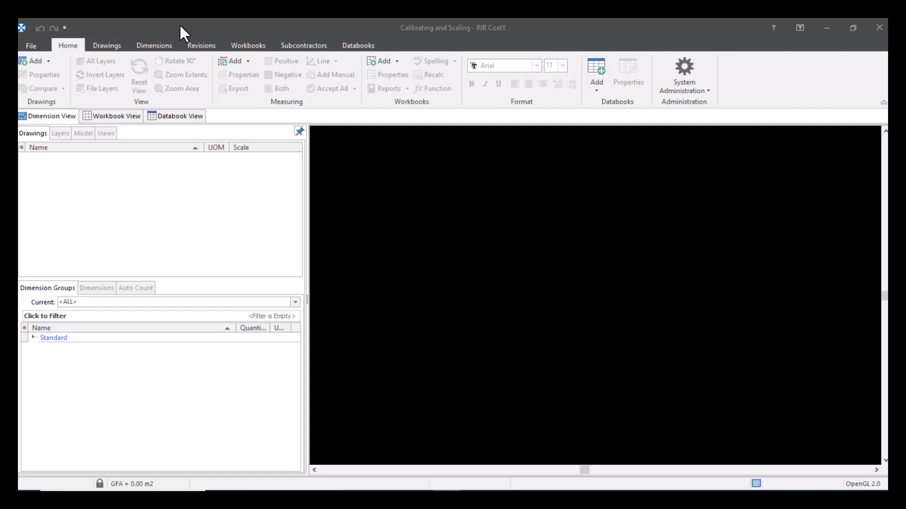
# - Start adding a drawing and browse to Desktop > Tidy Up > YouTube > Coffee Break Webinar > 05 May Calibrating and Scaling > Drawings
pyautogui.click(108, 45)
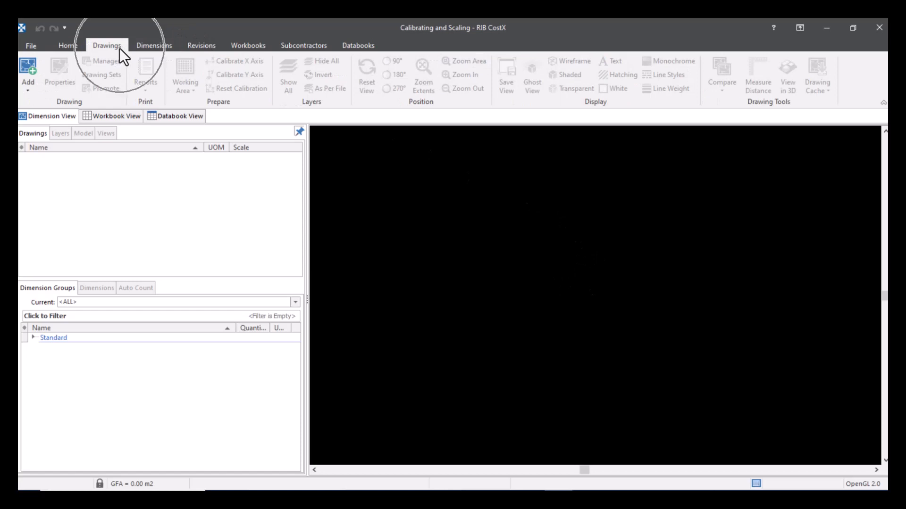
pyautogui.click(33, 65)
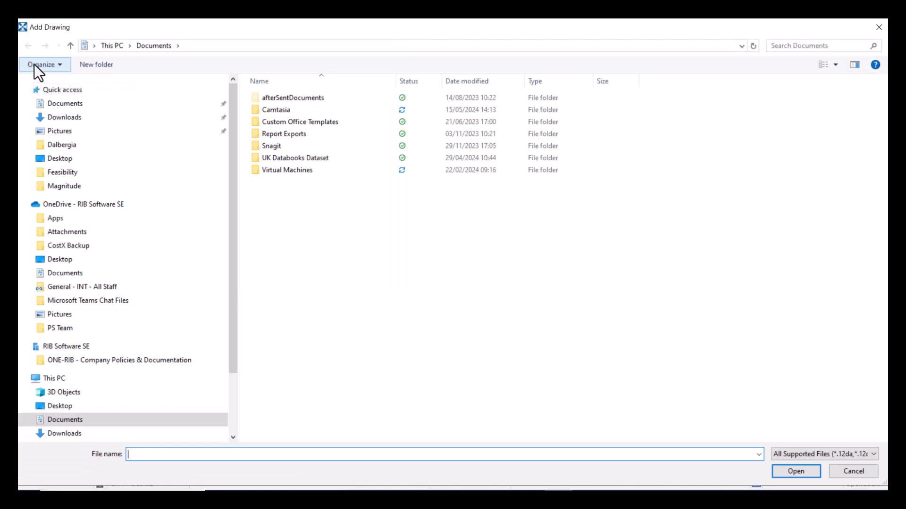
pyautogui.click(89, 158)
pyautogui.doubleClick(297, 122)
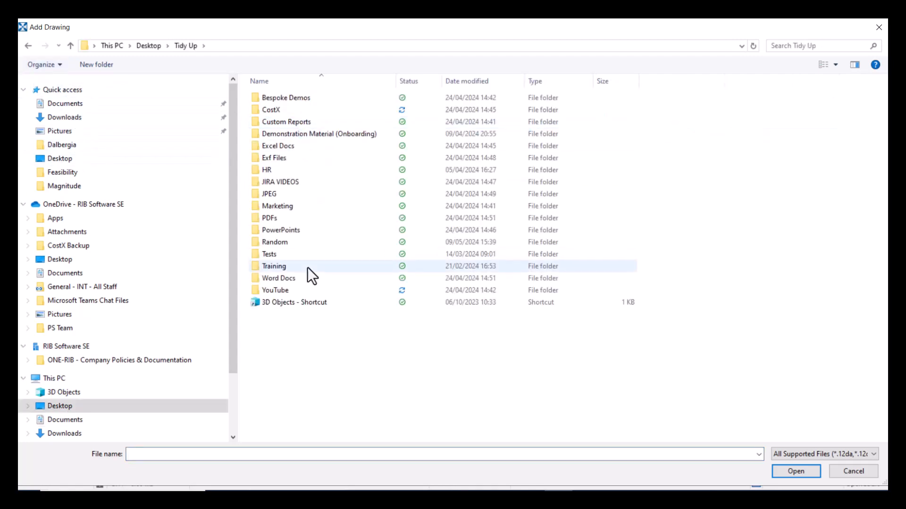
pyautogui.doubleClick(308, 290)
pyautogui.doubleClick(314, 99)
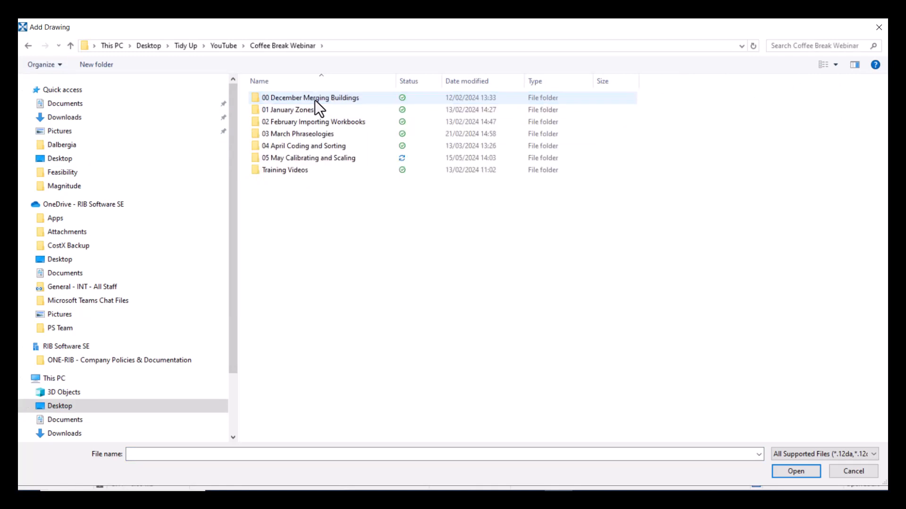
pyautogui.doubleClick(314, 160)
pyautogui.doubleClick(302, 97)
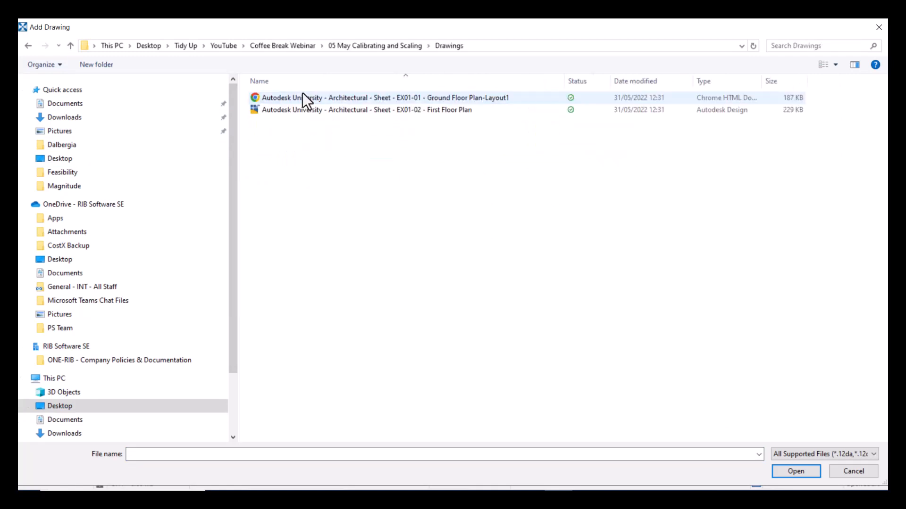
# - Open the Autodesk University EX01-02 First Floor Plan file and add all its sheets, including the paperspace layout
pyautogui.click(334, 112)
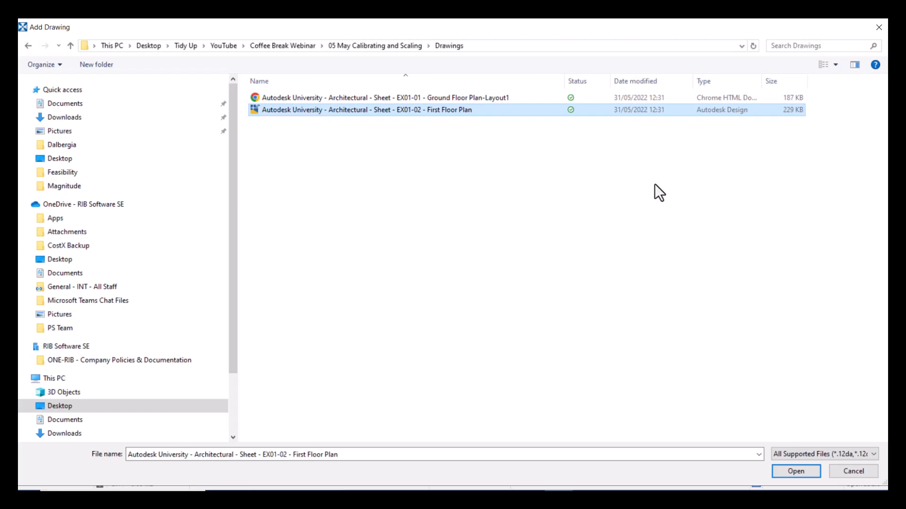
pyautogui.click(808, 472)
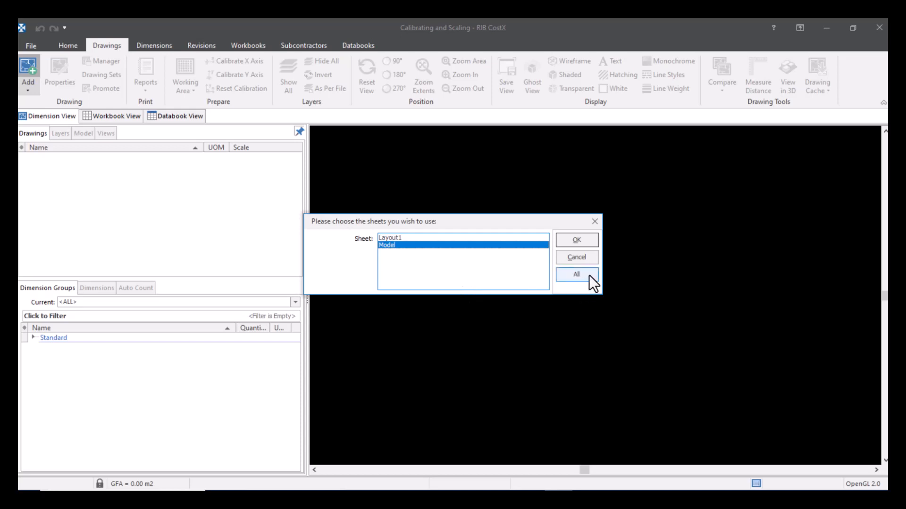
pyautogui.click(400, 238)
pyautogui.click(456, 245)
pyautogui.click(577, 274)
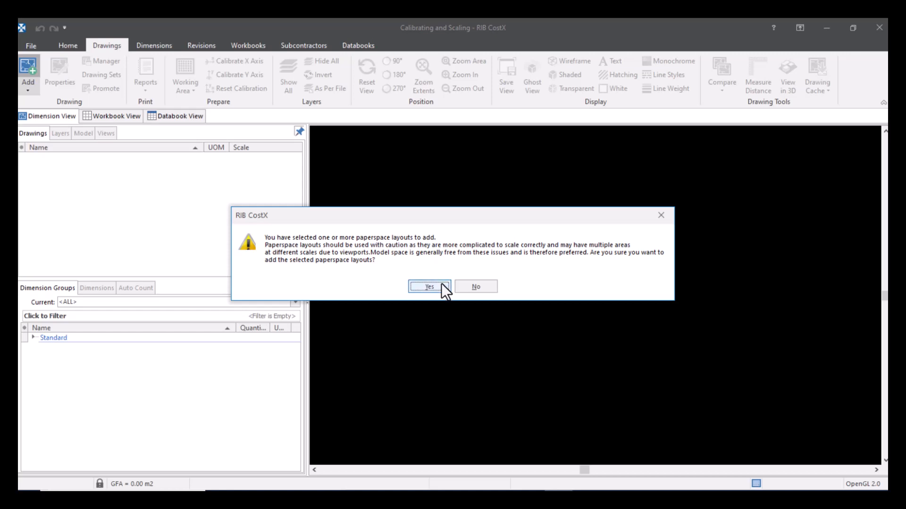
pyautogui.click(429, 286)
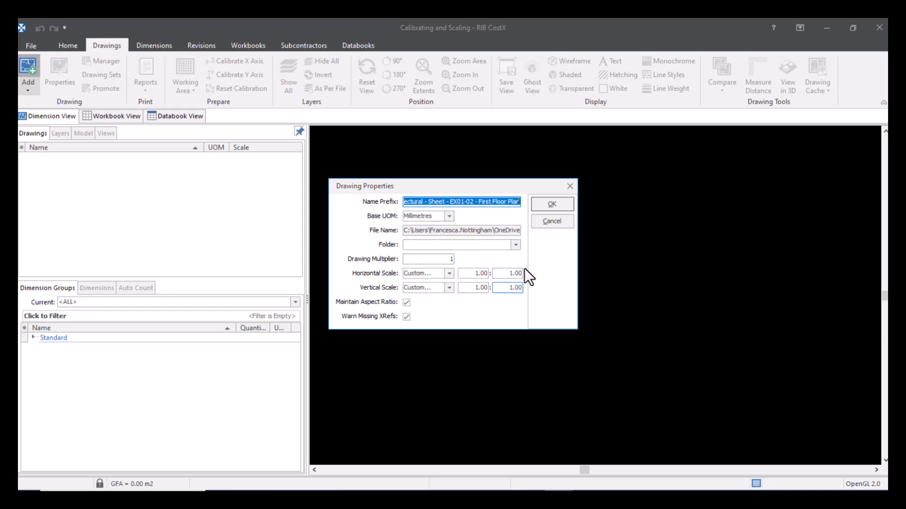
# - Clear the drawing's name prefix, keep Millimetres as base unit, set the folder to DWG, and accept the drawing properties
pyautogui.moveTo(487, 202); pyautogui.dragTo(377, 206)
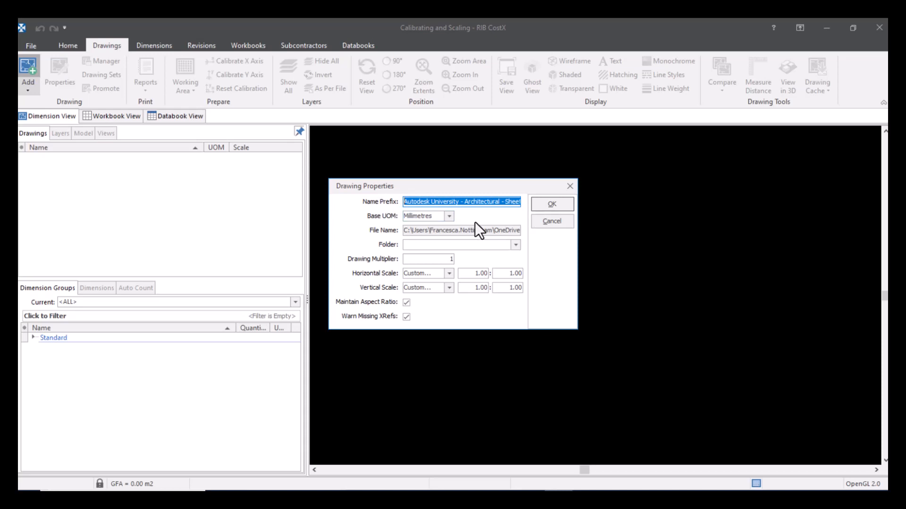
pyautogui.press('End')
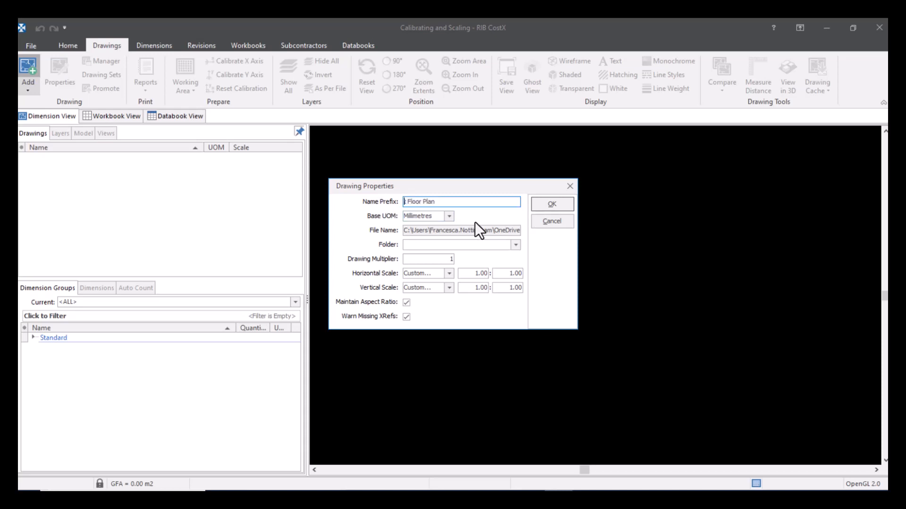
pyautogui.moveTo(439, 205); pyautogui.dragTo(367, 194)
pyautogui.press('BackSpace')
pyautogui.click(450, 218)
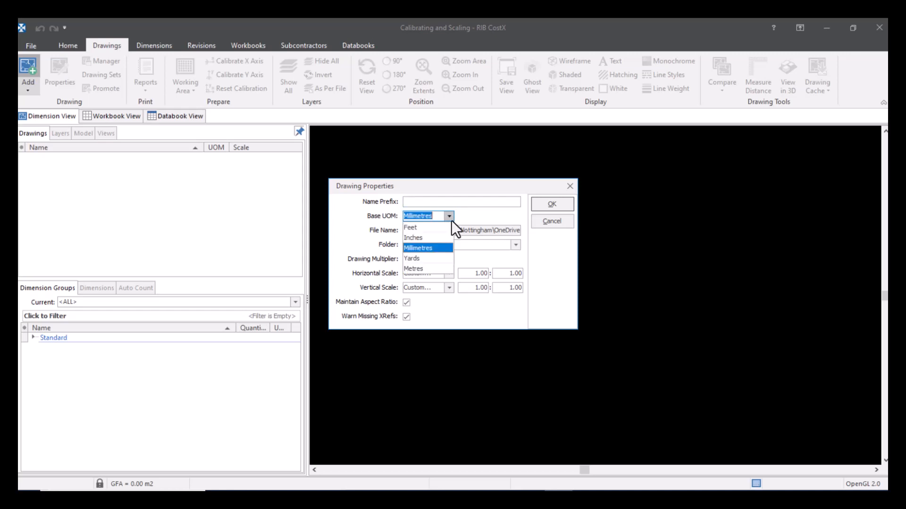
pyautogui.click(438, 247)
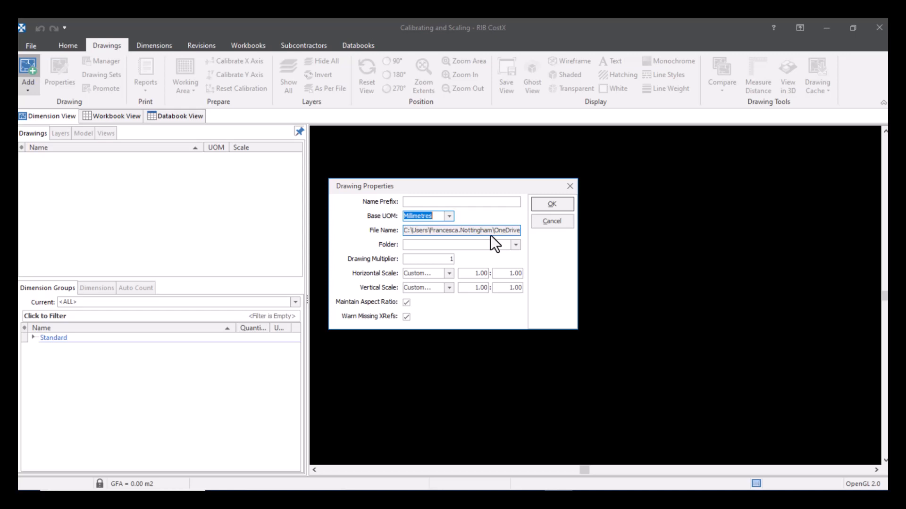
pyautogui.click(466, 245)
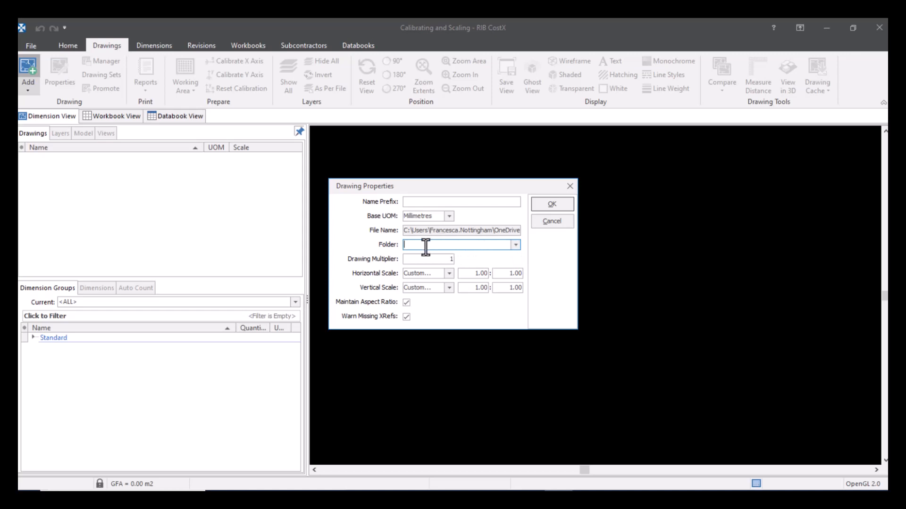
pyautogui.write('DWG')
pyautogui.click(558, 202)
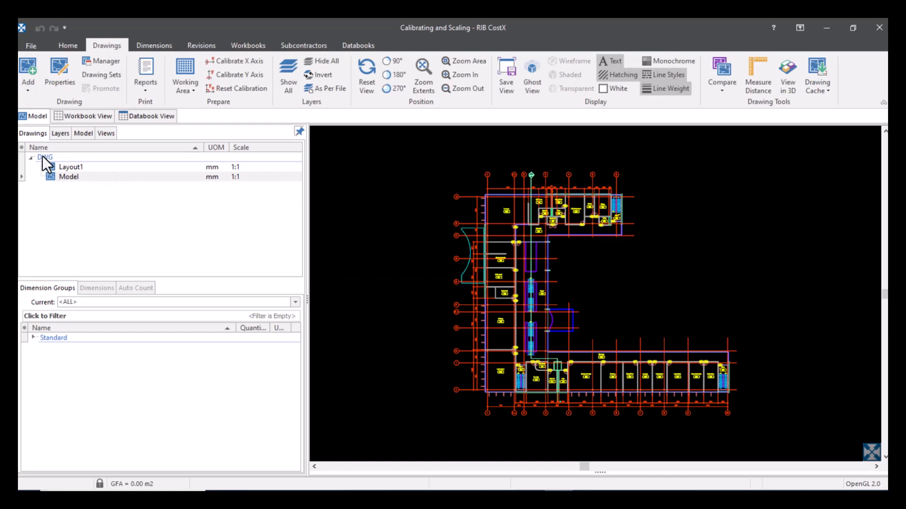
# - View the Layout1 drawing up close and as a whole, and inspect the Model drawing the same way
pyautogui.doubleClick(89, 166)
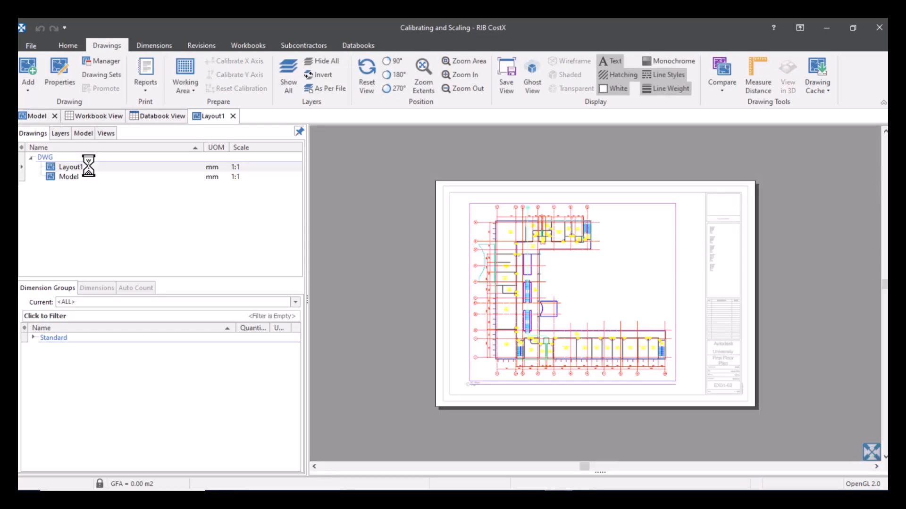
pyautogui.scroll(8, 525, 286)
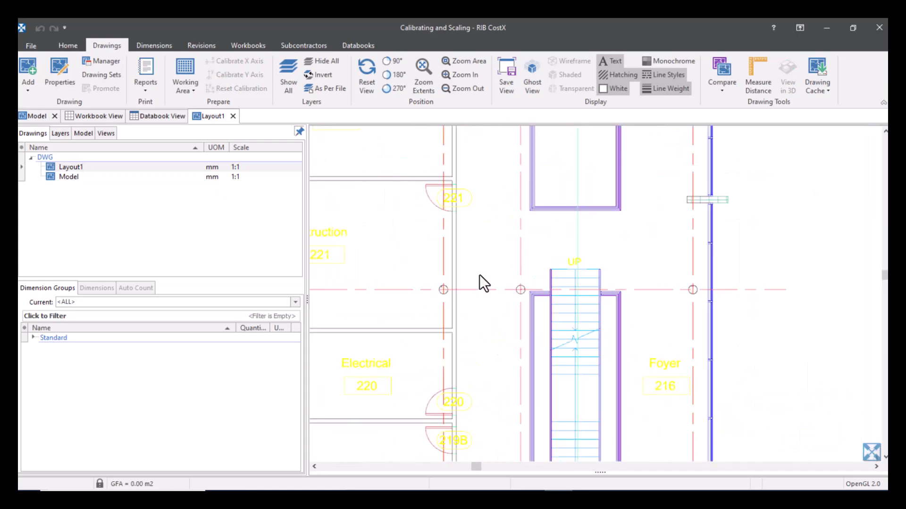
pyautogui.scroll(-10, 479, 276)
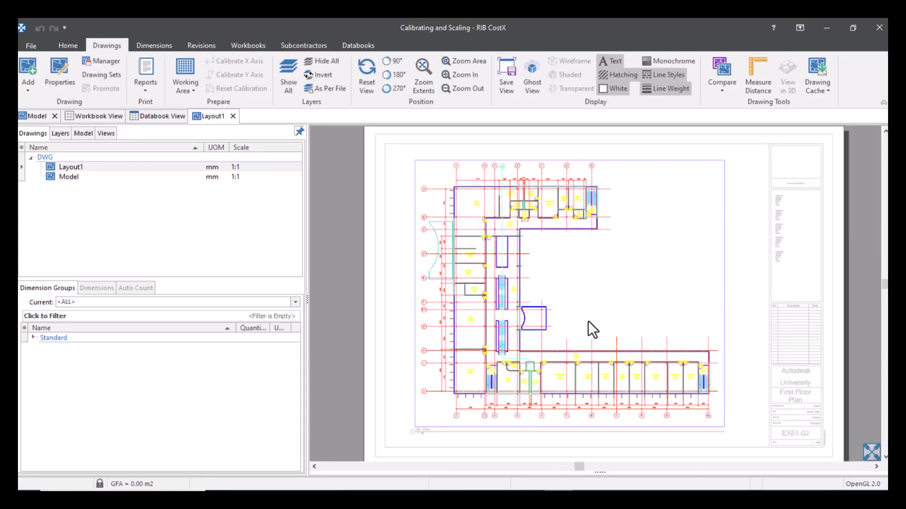
pyautogui.doubleClick(71, 177)
pyautogui.scroll(5, 536, 306)
pyautogui.scroll(-8, 533, 302)
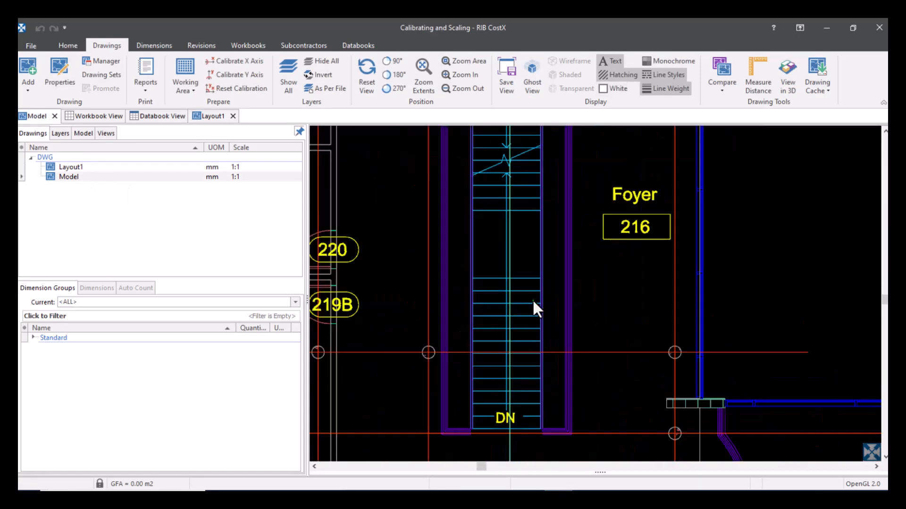
pyautogui.scroll(2, 531, 299)
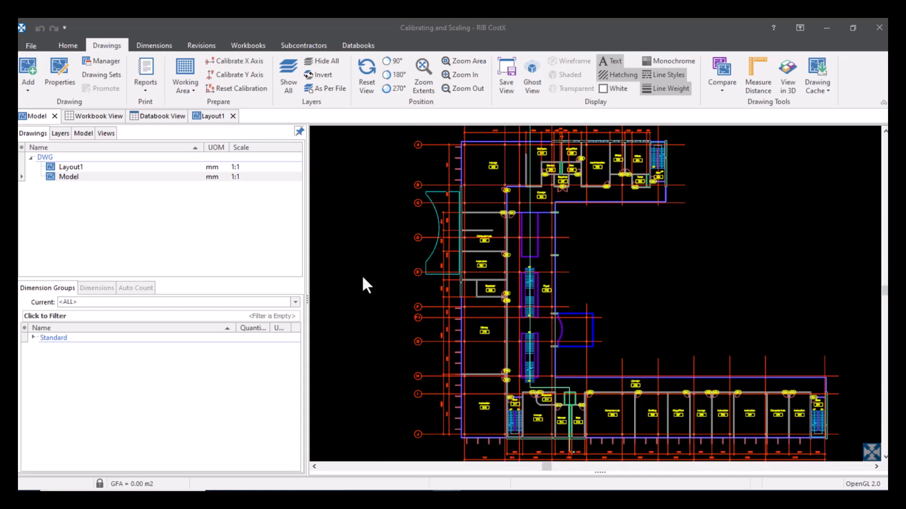
# - Examine the printed dimensions along the Model floor plan's outer edges, down to those between gridlines 1.1 and 2
pyautogui.click(763, 86)
pyautogui.click(570, 238)
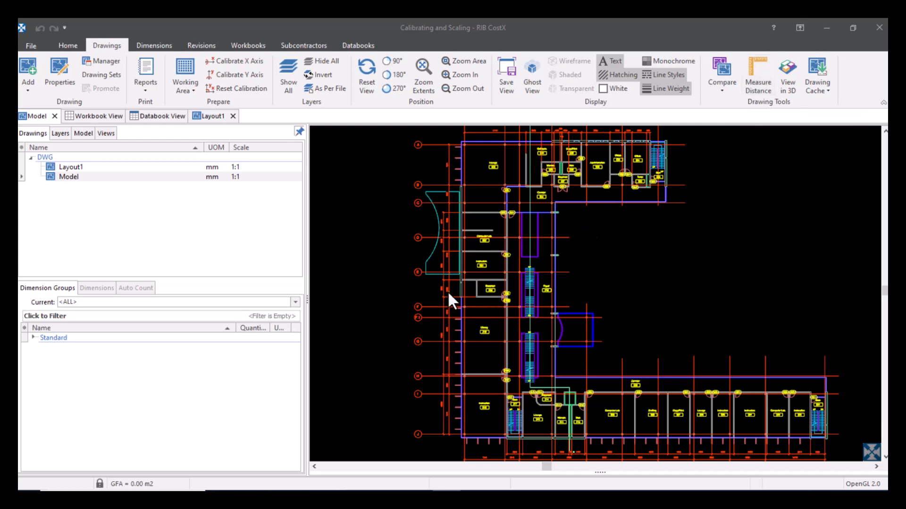
pyautogui.scroll(5, 448, 290)
pyautogui.scroll(2, 439, 290)
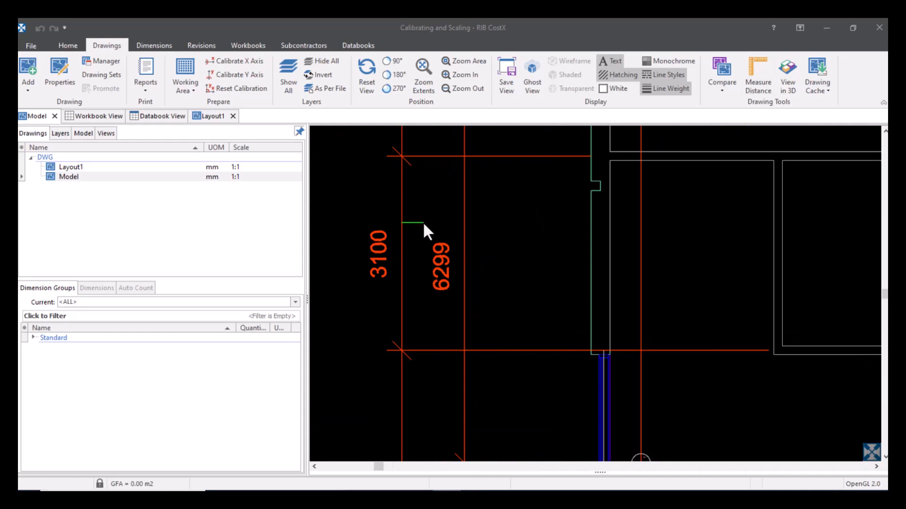
pyautogui.moveTo(423, 224); pyautogui.dragTo(514, 263, button='middle')
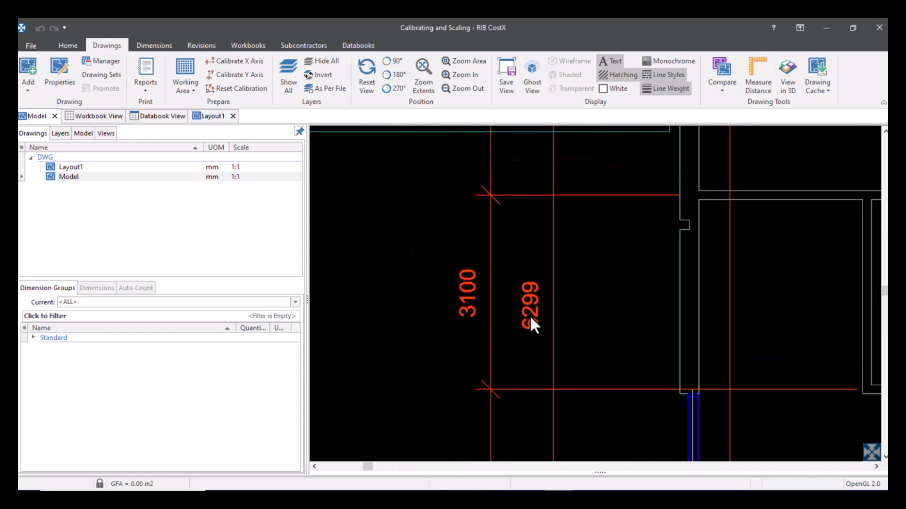
pyautogui.scroll(-3, 531, 315)
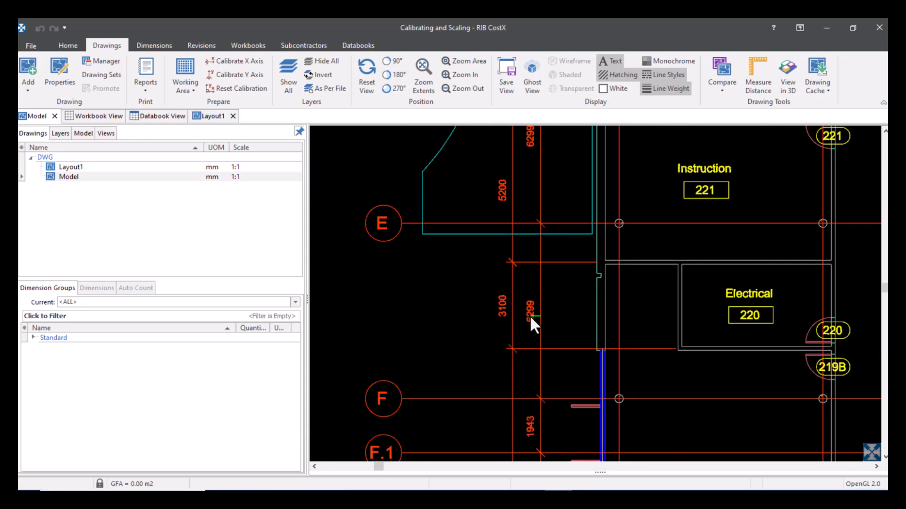
pyautogui.scroll(-5, 665, 387)
pyautogui.moveTo(668, 386); pyautogui.dragTo(523, 165, button='middle')
pyautogui.scroll(4, 649, 370)
pyautogui.moveTo(661, 389); pyautogui.dragTo(647, 307, button='middle')
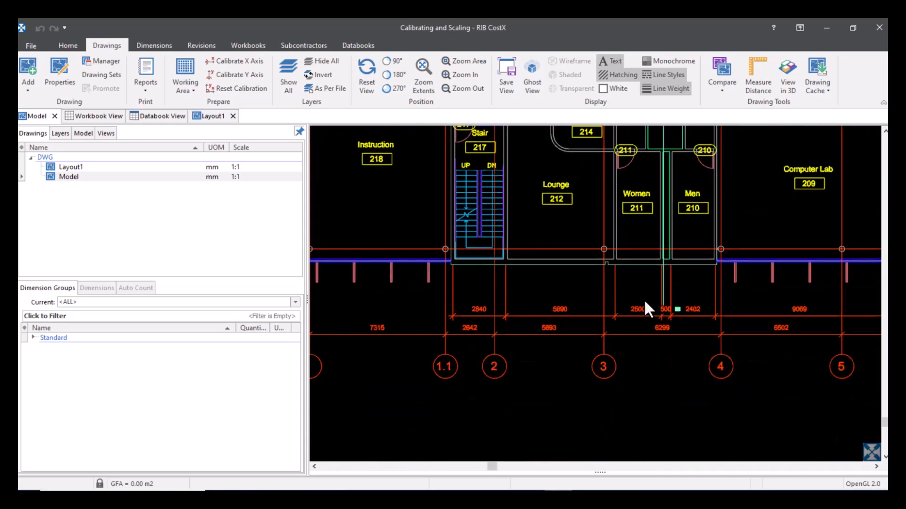
pyautogui.scroll(5, 456, 332)
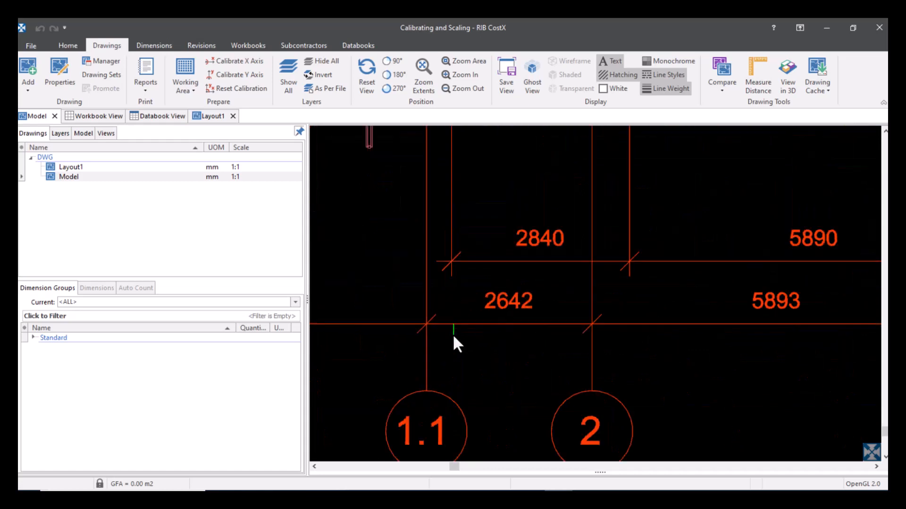
pyautogui.scroll(2, 452, 334)
pyautogui.scroll(-2, 460, 332)
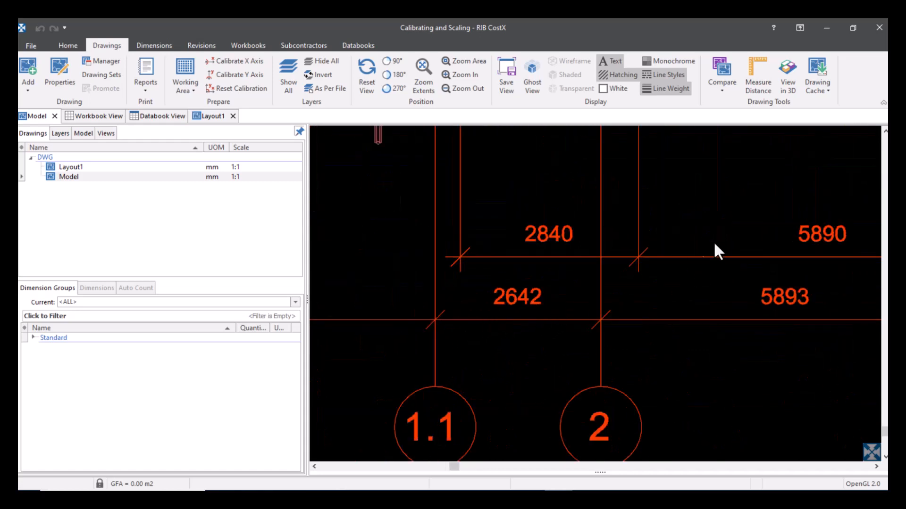
# - Measure the distance between gridlines 1.1 and 2 along their dimension line to check the Model drawing's scale
pyautogui.click(759, 76)
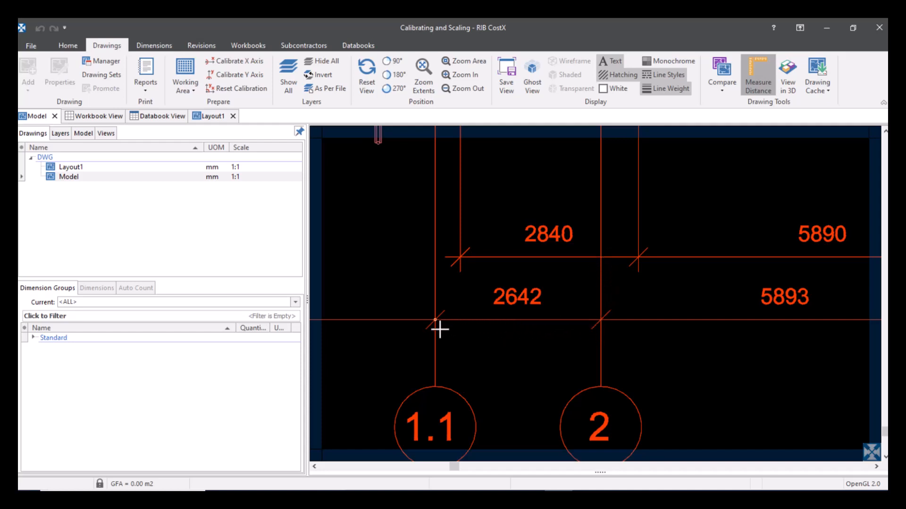
pyautogui.scroll(3, 435, 320)
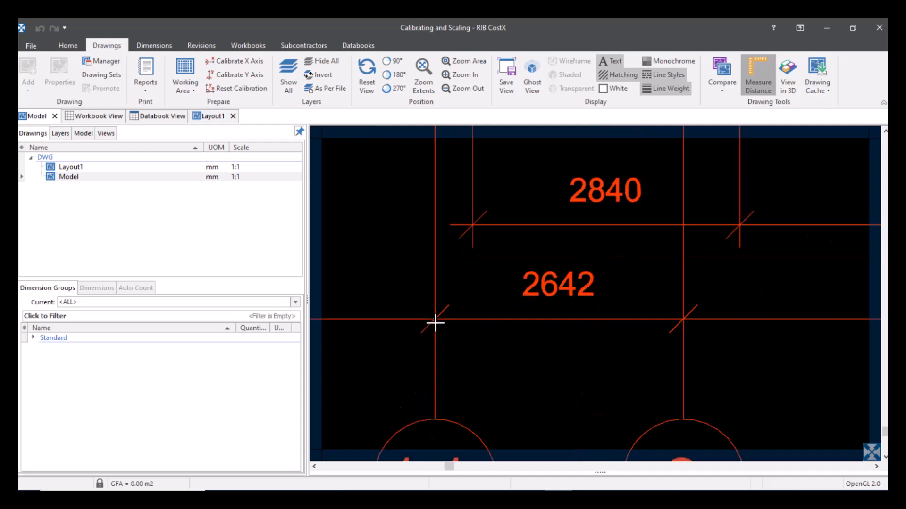
pyautogui.scroll(-2, 433, 313)
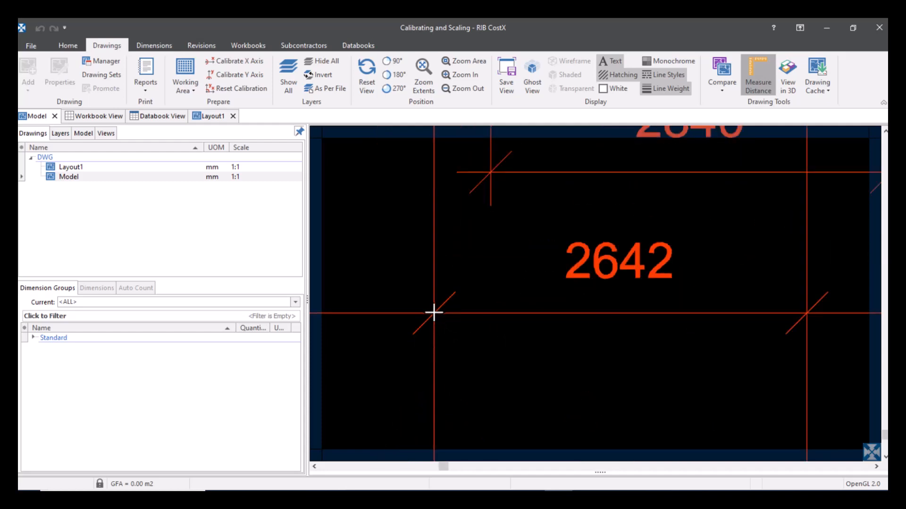
pyautogui.click(435, 312)
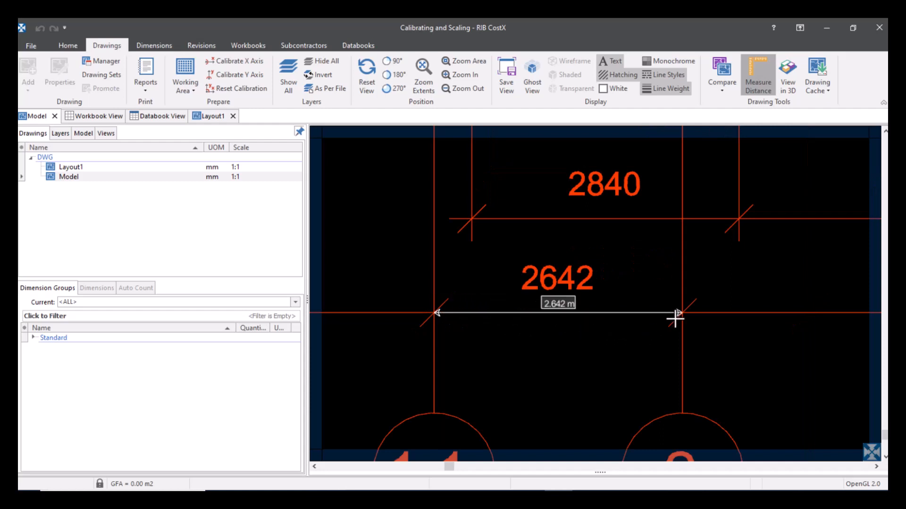
pyautogui.scroll(2, 675, 320)
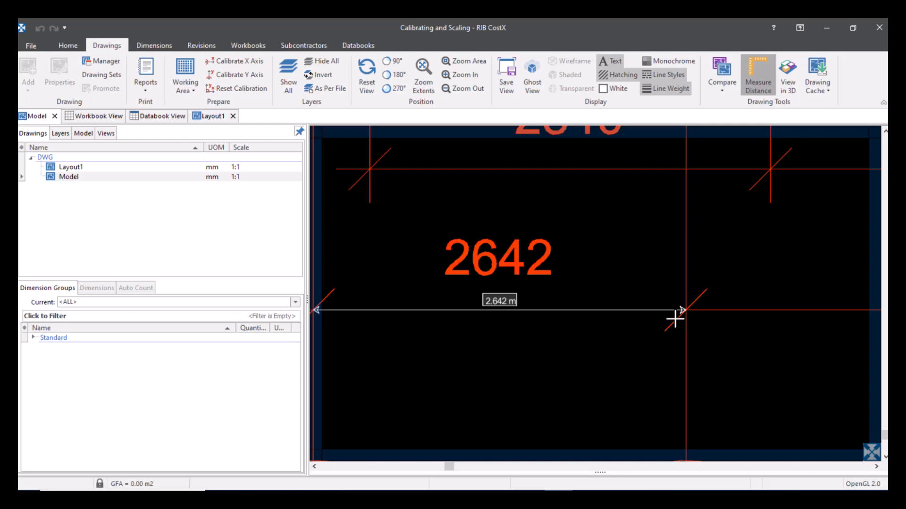
pyautogui.press('Escape')
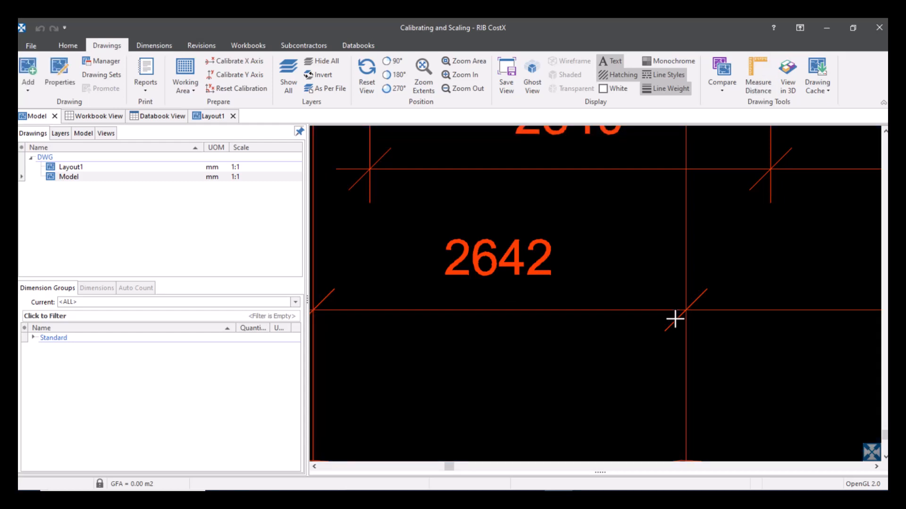
# - Repeat the distance measurement between gridlines 1.1 and 2 with both gridline crossings in view
pyautogui.scroll(-2, 715, 279)
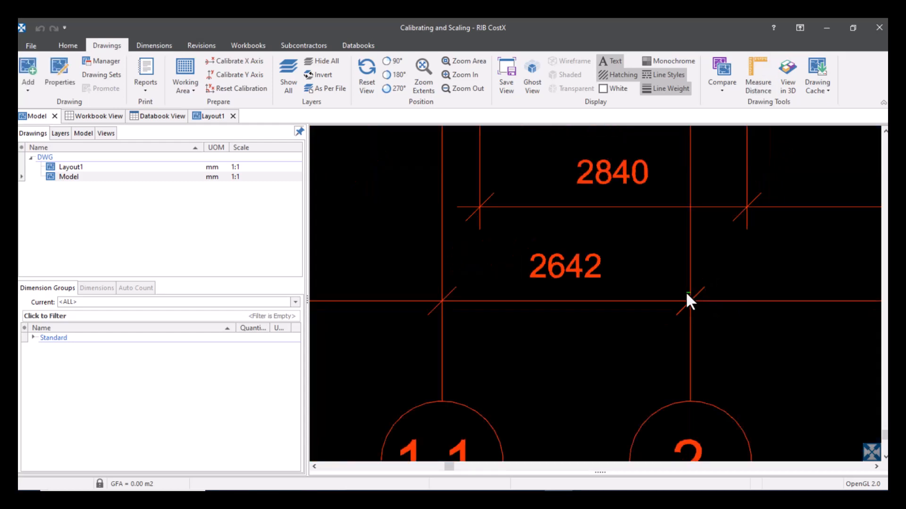
pyautogui.click(760, 87)
pyautogui.click(446, 305)
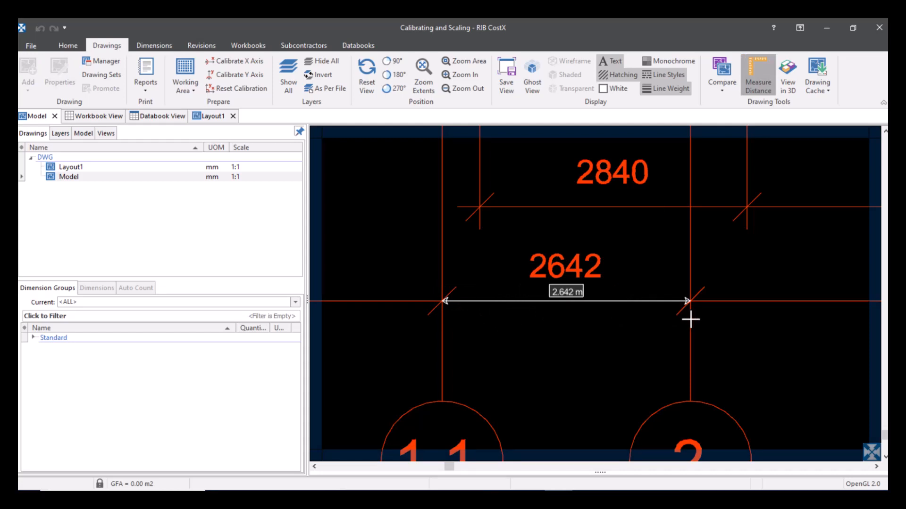
pyautogui.press('Escape')
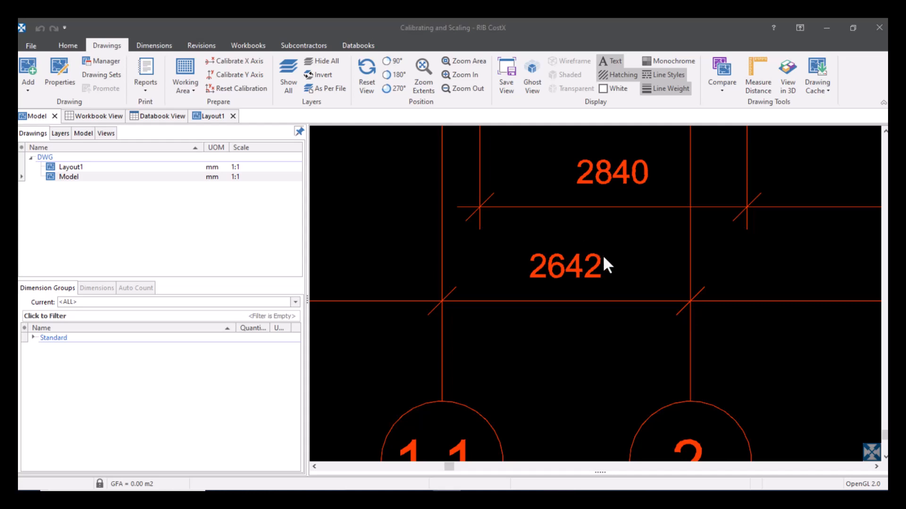
# - Add the drawing file "Autodesk University - Architectural - Sheet - EX01-01 - Ground Floor Plan-Layout1" to the building
pyautogui.scroll(-5, 603, 256)
pyautogui.scroll(-2, 615, 237)
pyautogui.moveTo(616, 236); pyautogui.dragTo(523, 383, button='middle')
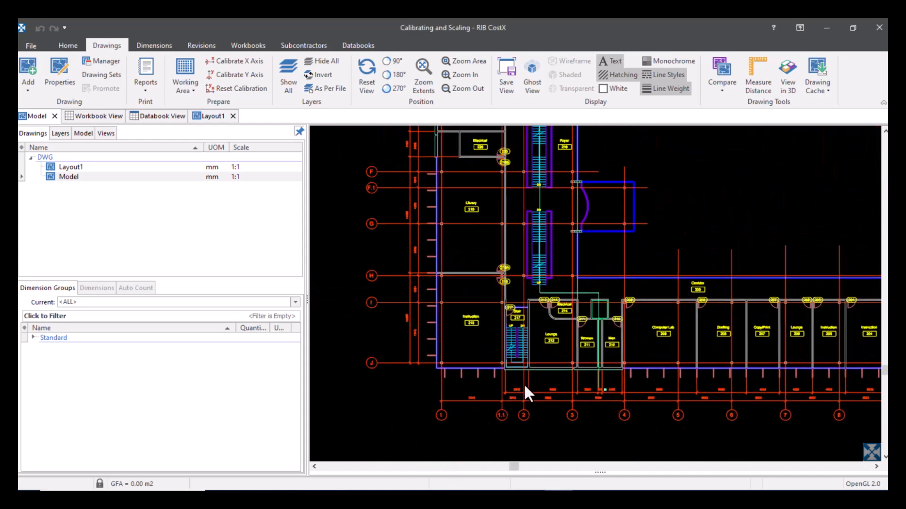
pyautogui.scroll(-4, 587, 287)
pyautogui.moveTo(587, 286)
pyautogui.mouseDown(button='middle')
pyautogui.moveTo(552, 369)
pyautogui.moveTo(565, 349)
pyautogui.mouseUp(button='middle')
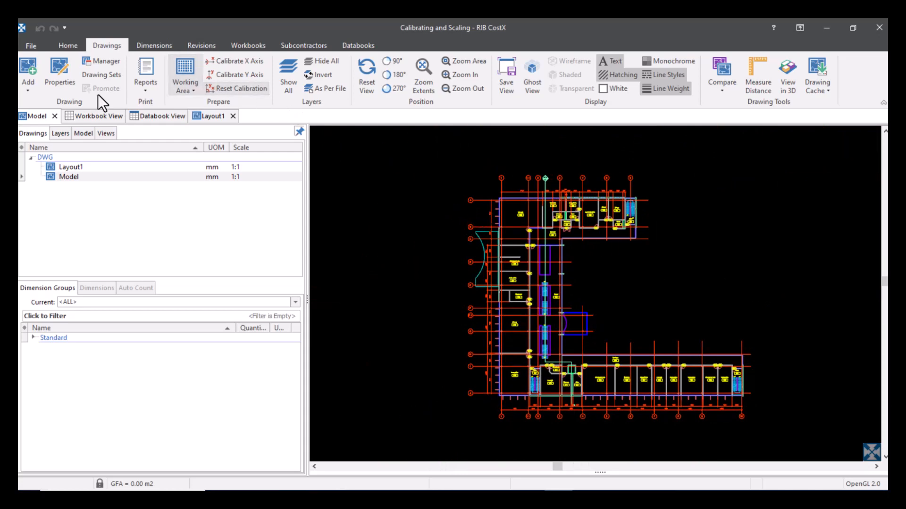
pyautogui.click(30, 61)
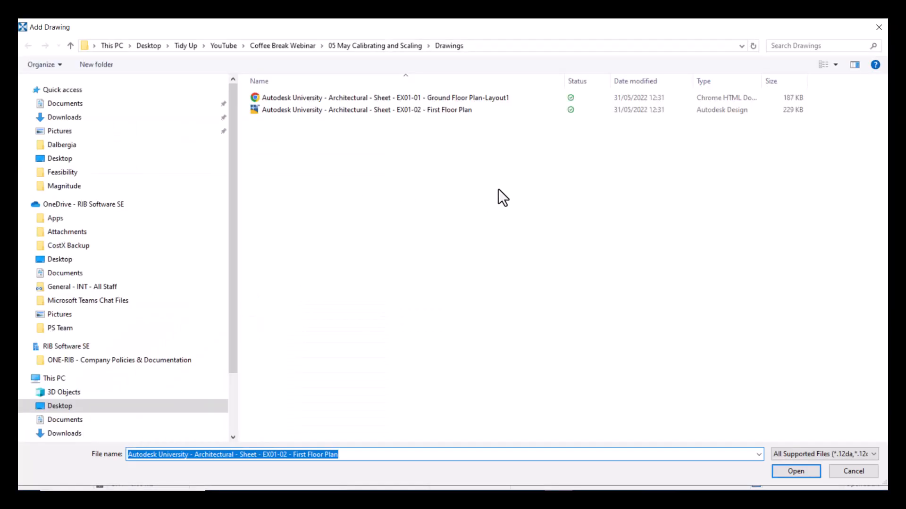
pyautogui.click(386, 97)
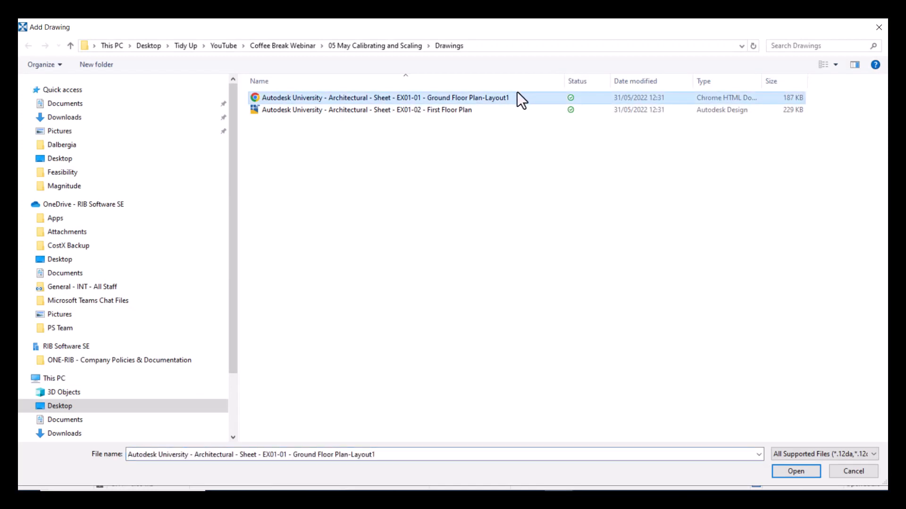
pyautogui.click(813, 473)
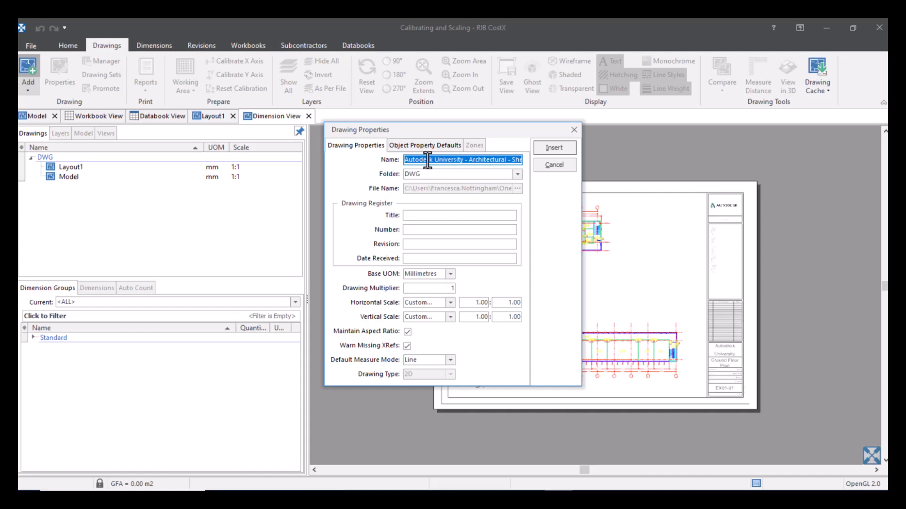
# - Shorten the new drawing's name to "Ground Floor Plan-Layout1" and set its folder to PDF
pyautogui.moveTo(427, 159); pyautogui.dragTo(542, 165)
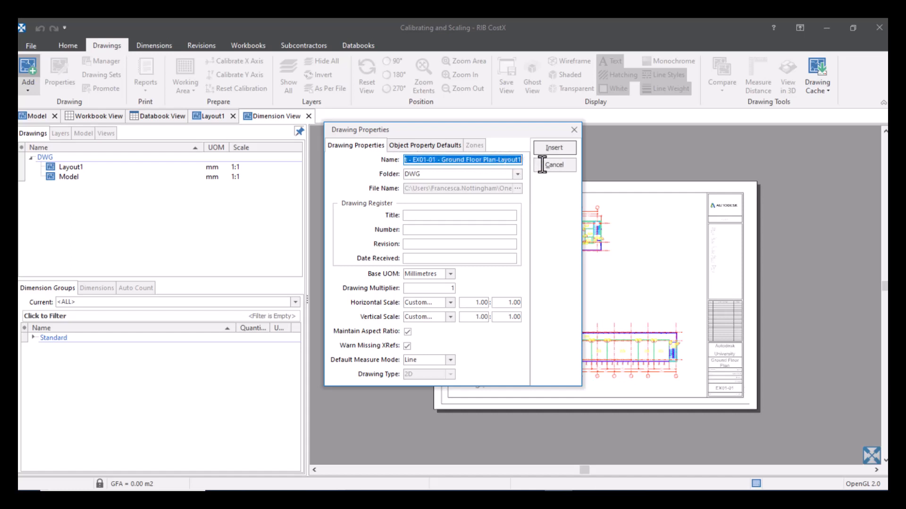
pyautogui.click(441, 160)
pyautogui.moveTo(441, 160); pyautogui.dragTo(299, 160)
pyautogui.write('Ground Floor Plan-Layout1')
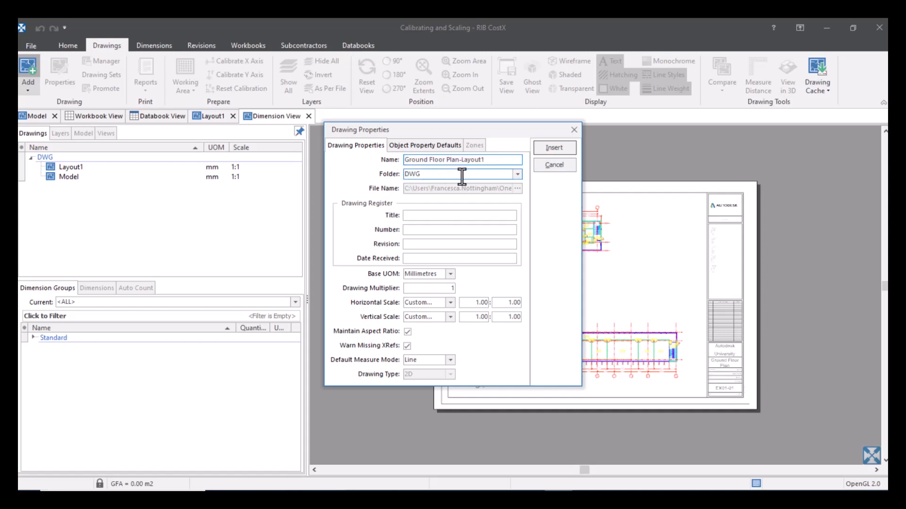
pyautogui.moveTo(505, 174); pyautogui.dragTo(384, 174)
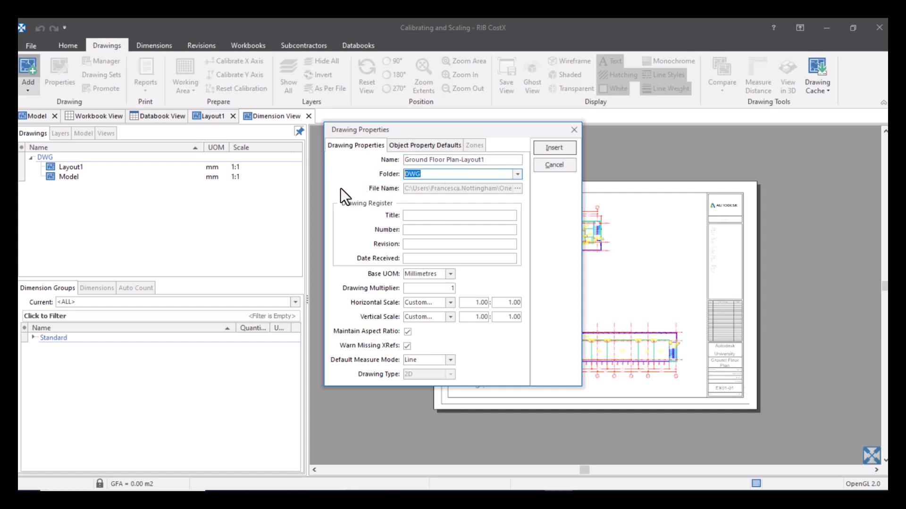
pyautogui.write('PDF')
# - Review the preset horizontal scales, keep the Custom 1:1 scale, and insert the drawing
pyautogui.click(451, 304)
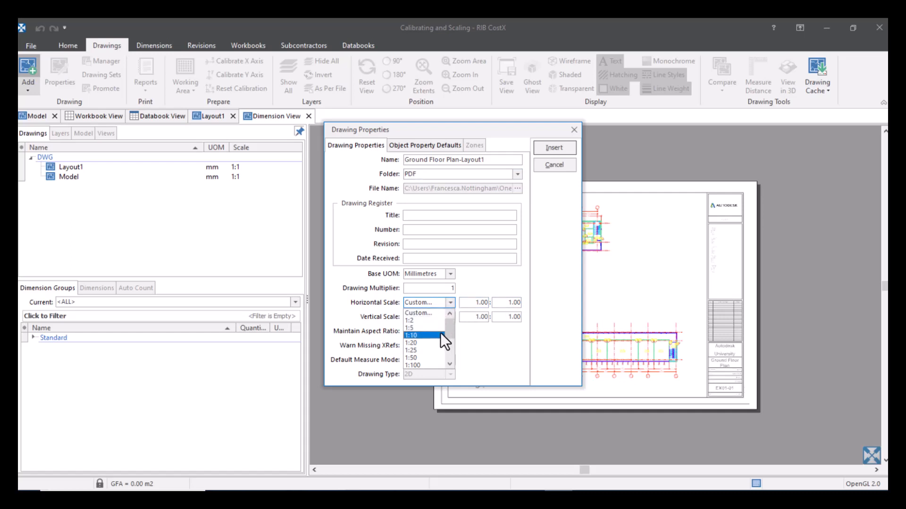
pyautogui.scroll(-2, 436, 337)
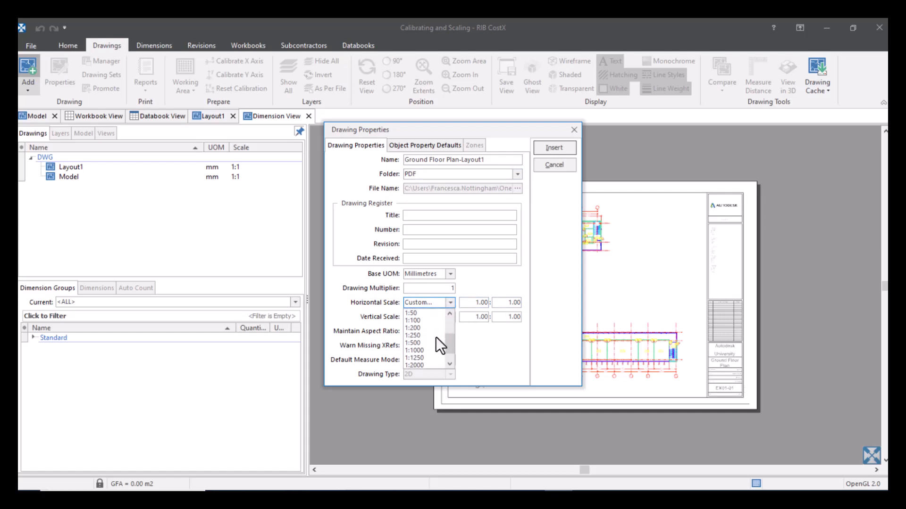
pyautogui.scroll(2, 435, 337)
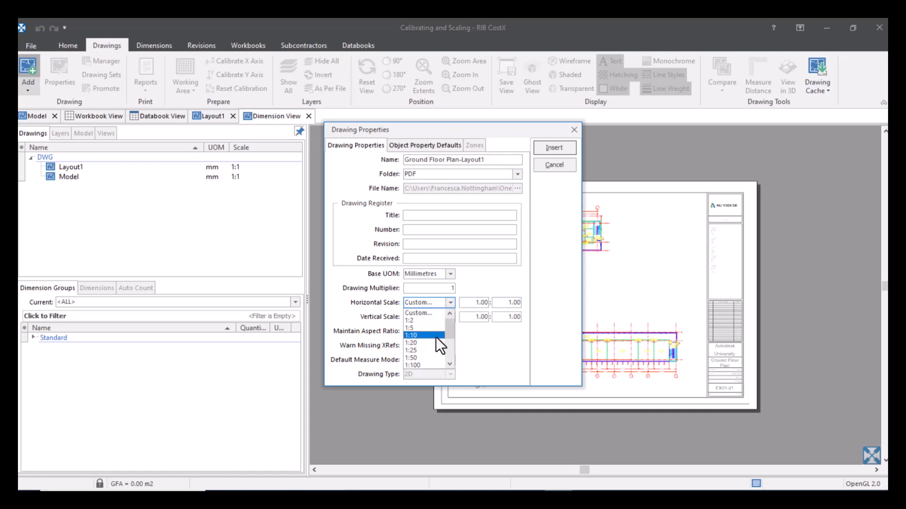
pyautogui.click(477, 333)
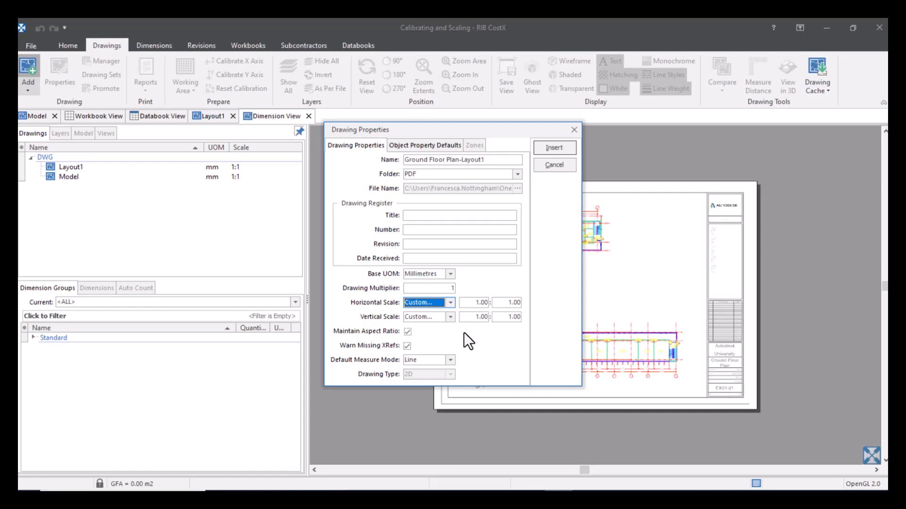
pyautogui.click(564, 145)
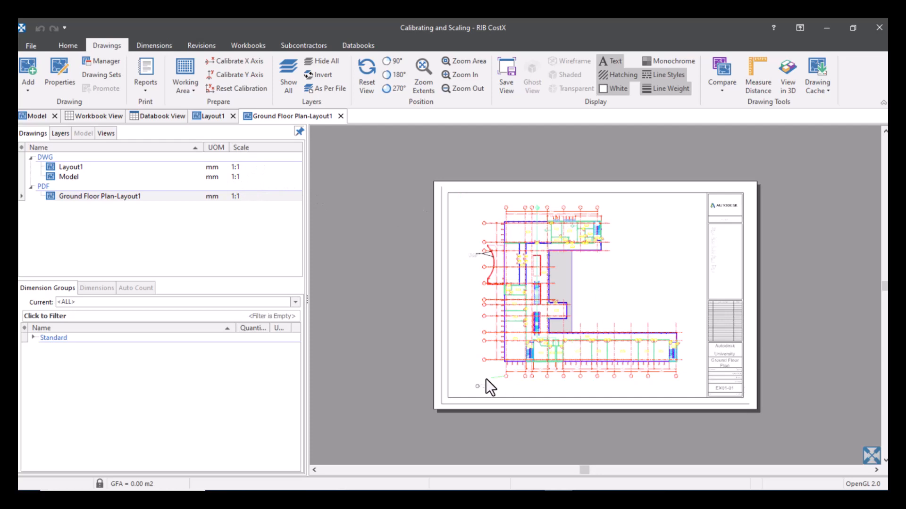
# - Examine the scale printed under the Entry Level plan title and in the title block of the ground floor sheet
pyautogui.scroll(10, 468, 398)
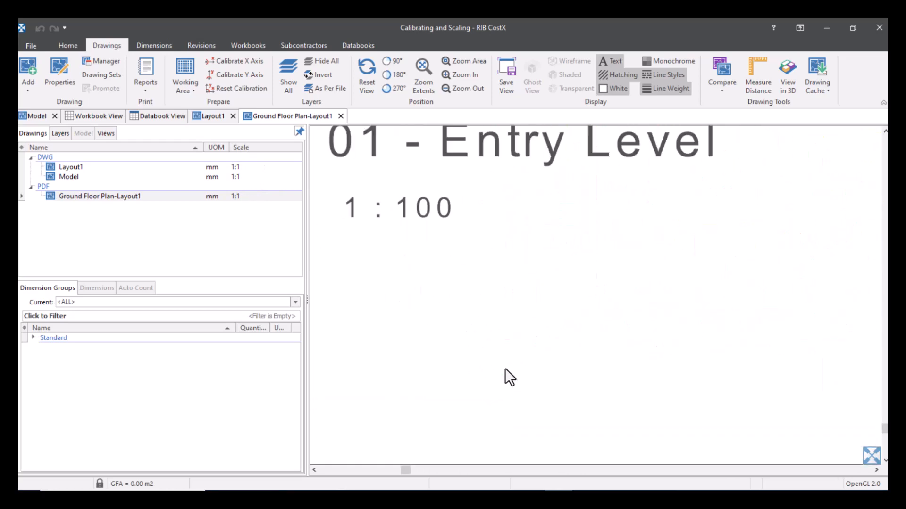
pyautogui.scroll(-3, 463, 319)
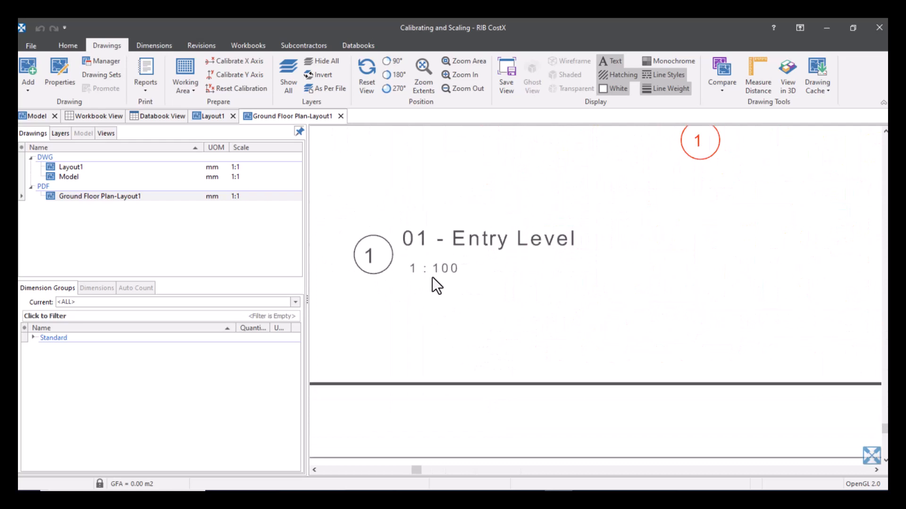
pyautogui.moveTo(802, 278); pyautogui.dragTo(378, 324, button='middle')
pyautogui.moveTo(781, 320); pyautogui.dragTo(474, 347, button='middle')
pyautogui.scroll(-5, 647, 319)
pyautogui.scroll(-2, 689, 318)
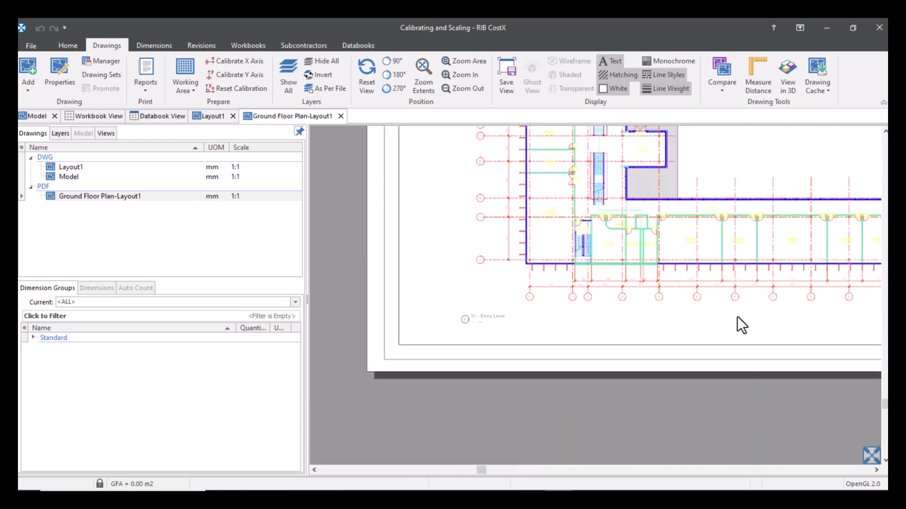
pyautogui.moveTo(737, 316); pyautogui.dragTo(443, 313, button='middle')
pyautogui.scroll(2, 744, 308)
pyautogui.scroll(2, 744, 308)
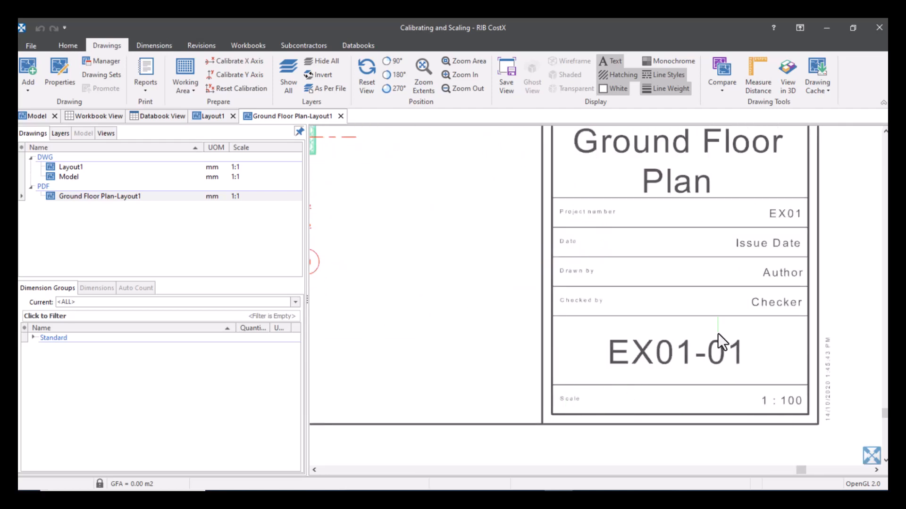
pyautogui.scroll(-5, 718, 333)
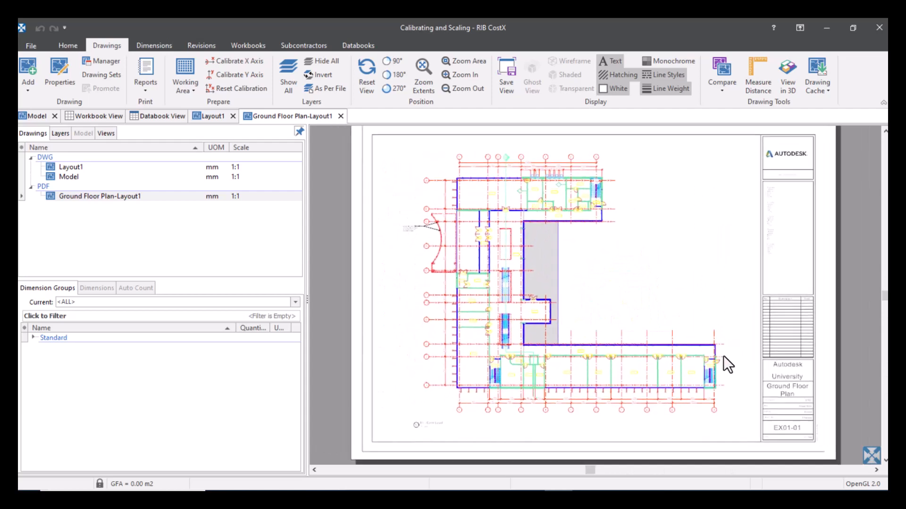
pyautogui.moveTo(723, 357); pyautogui.dragTo(726, 350, button='middle')
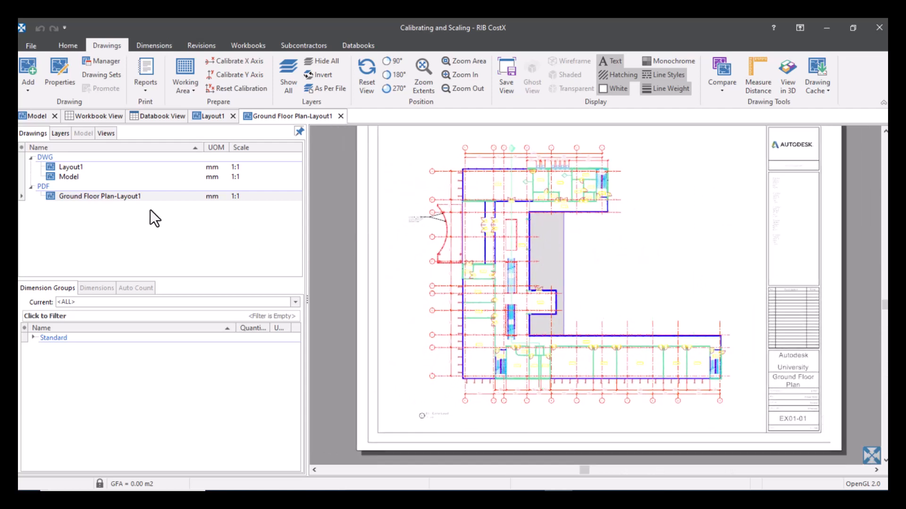
pyautogui.click(151, 196)
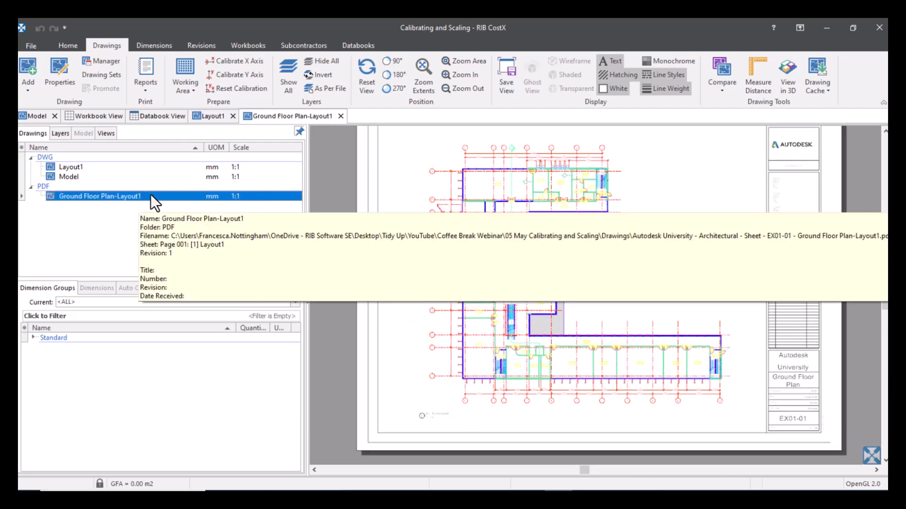
pyautogui.doubleClick(151, 196)
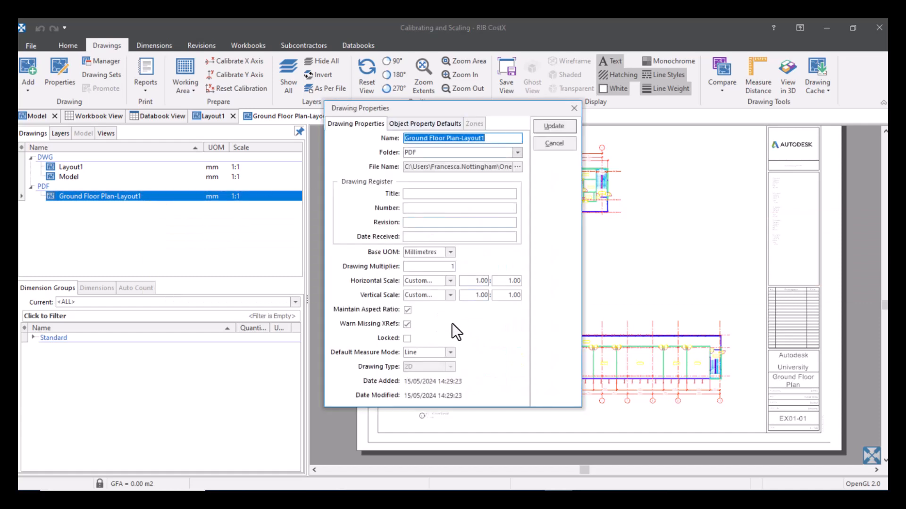
pyautogui.click(565, 143)
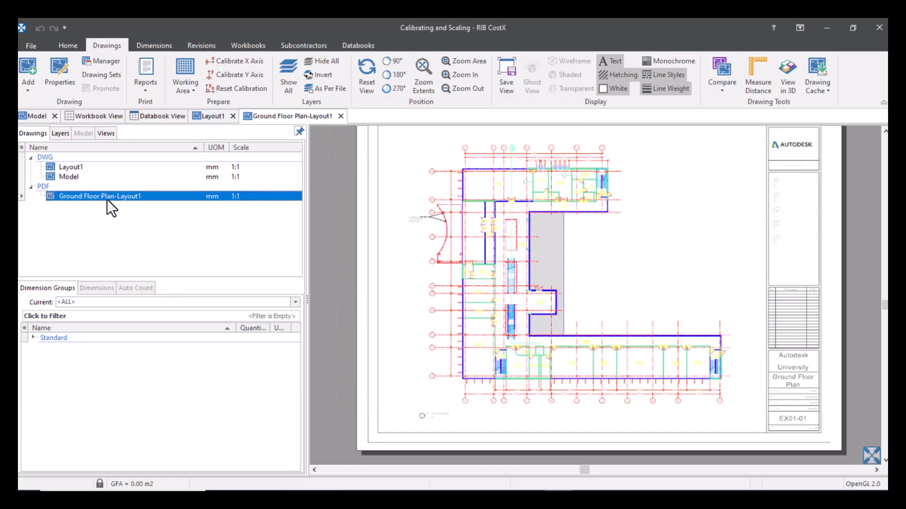
# - Set the horizontal and vertical scale of Ground Floor Plan-Layout1 to 1:100 and update its drawing properties
pyautogui.click(63, 69)
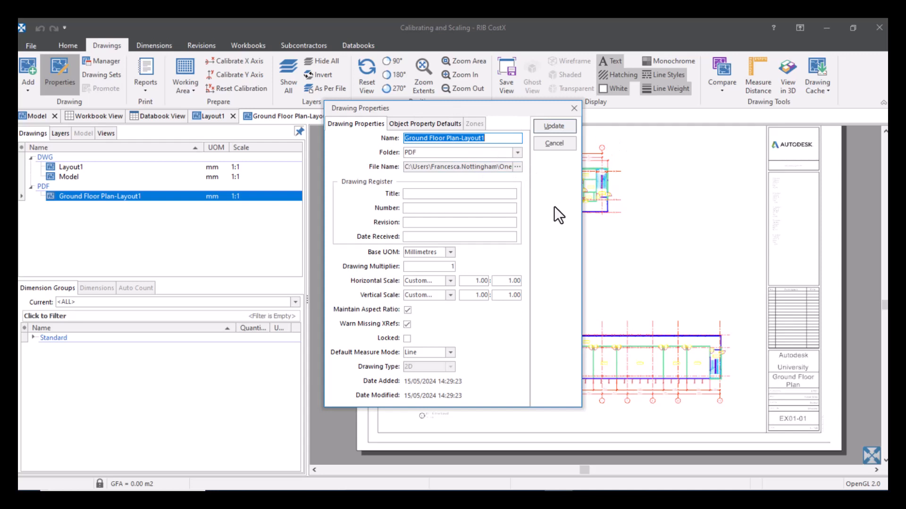
pyautogui.click(450, 281)
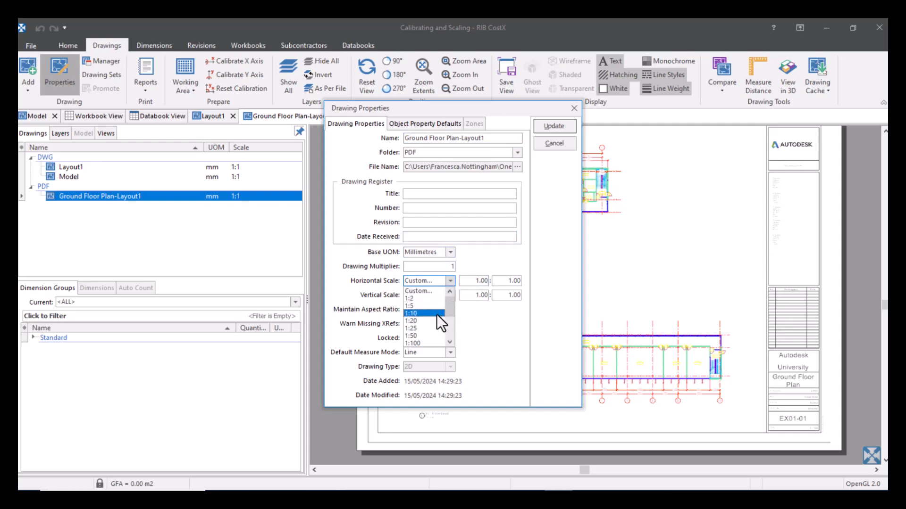
pyautogui.click(421, 344)
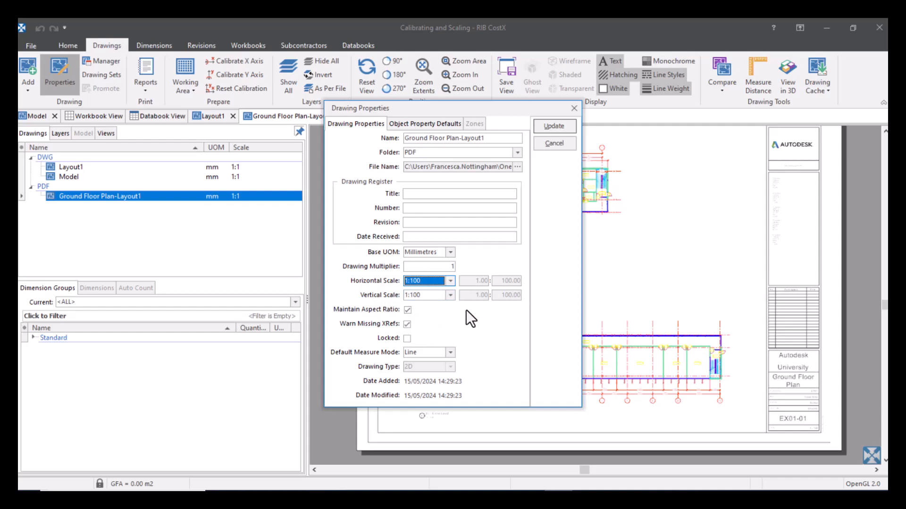
pyautogui.click(554, 126)
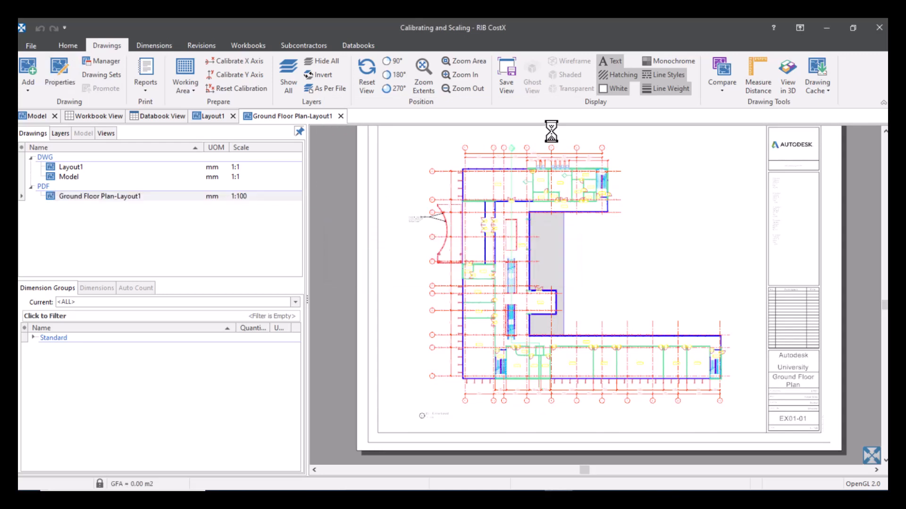
# - Measure the distance between gridlines 4 and 5 on the ground floor plan to check it against the printed dimension
pyautogui.click(239, 196)
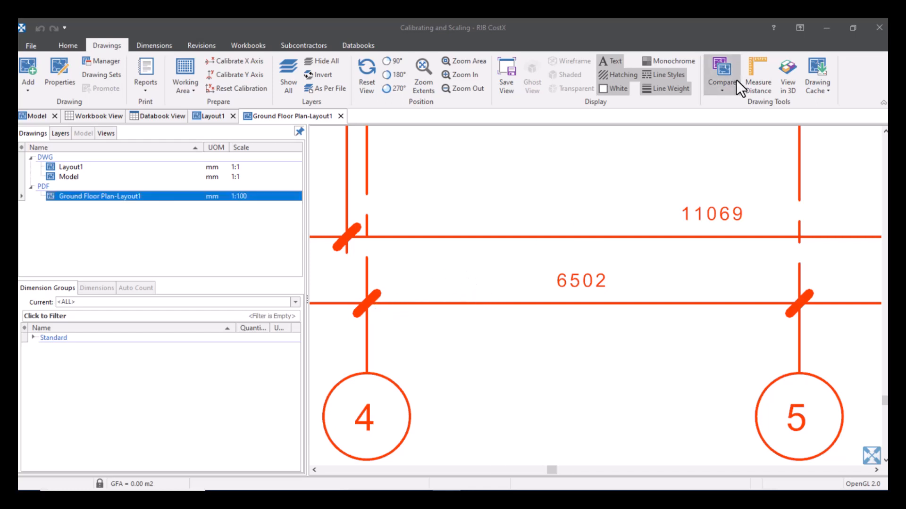
pyautogui.click(757, 78)
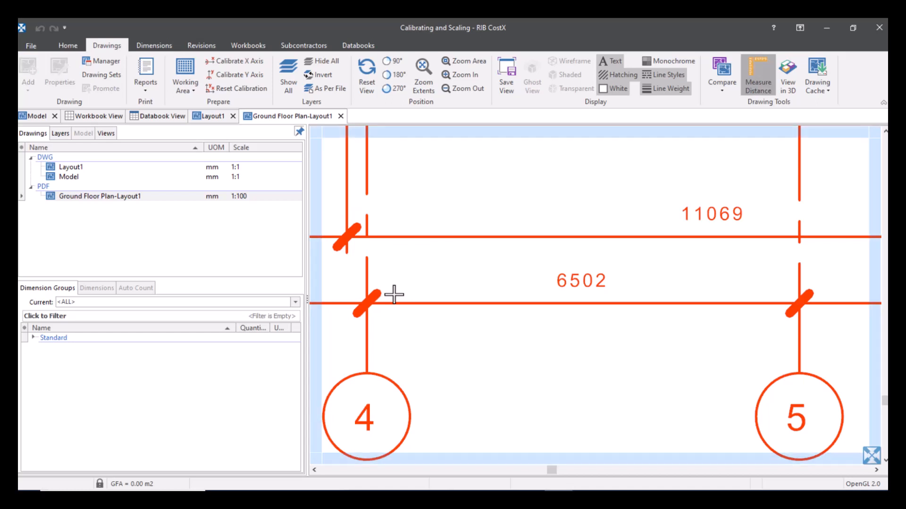
pyautogui.click(366, 302)
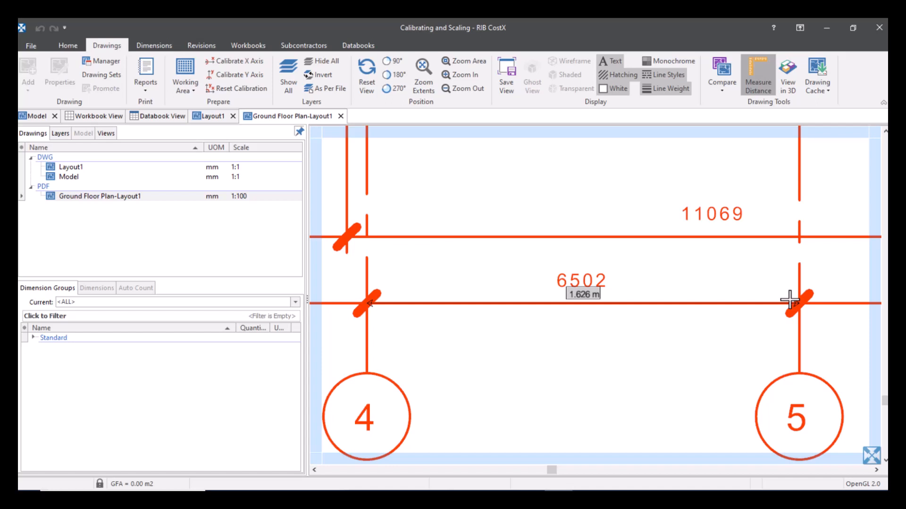
pyautogui.press('Escape')
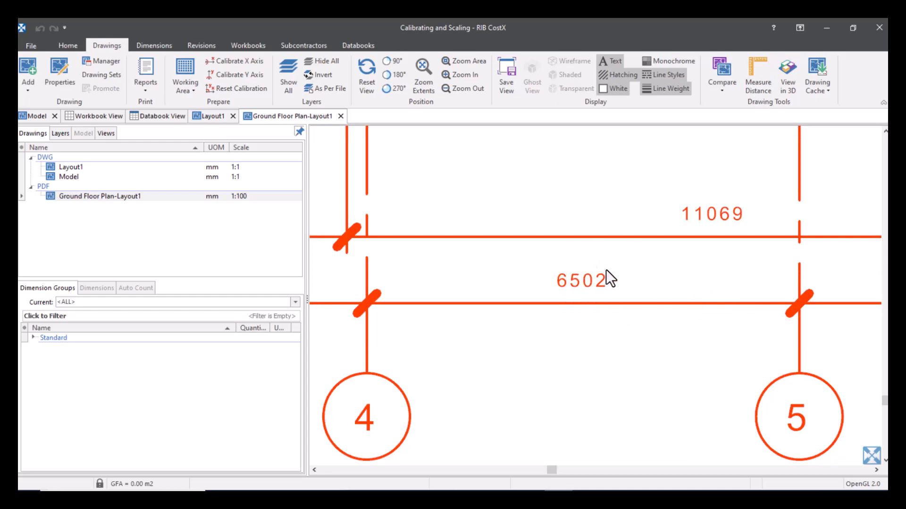
# - Set the horizontal and vertical scale of Ground Floor Plan-Layout1 to Custom 1:1, update its properties, and reset its calibration
pyautogui.click(196, 197)
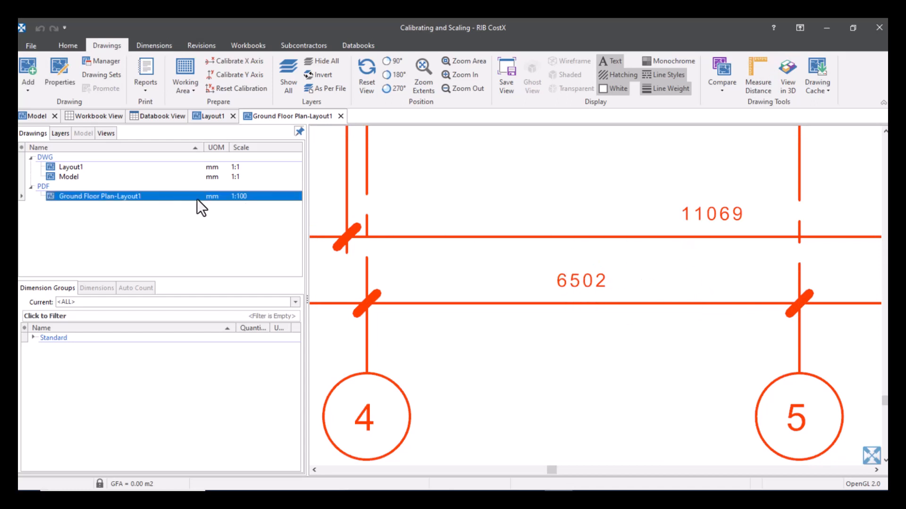
pyautogui.doubleClick(138, 196)
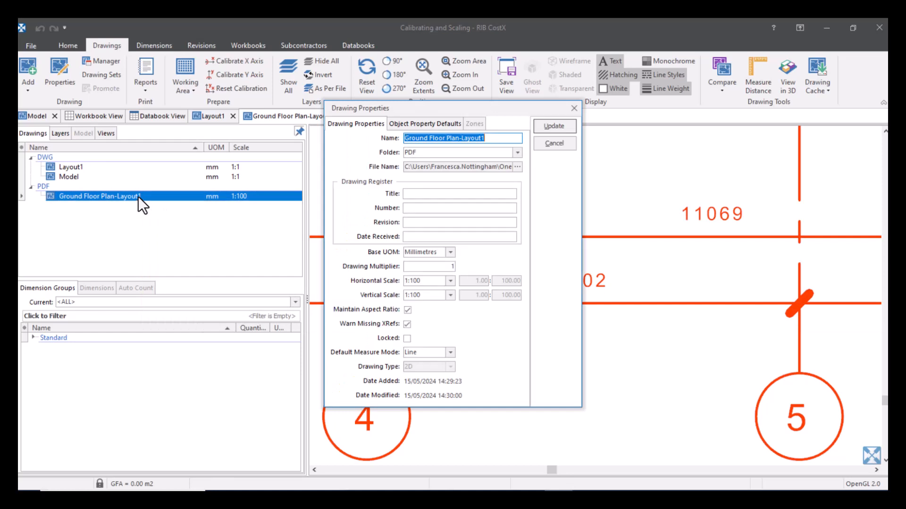
pyautogui.click(451, 281)
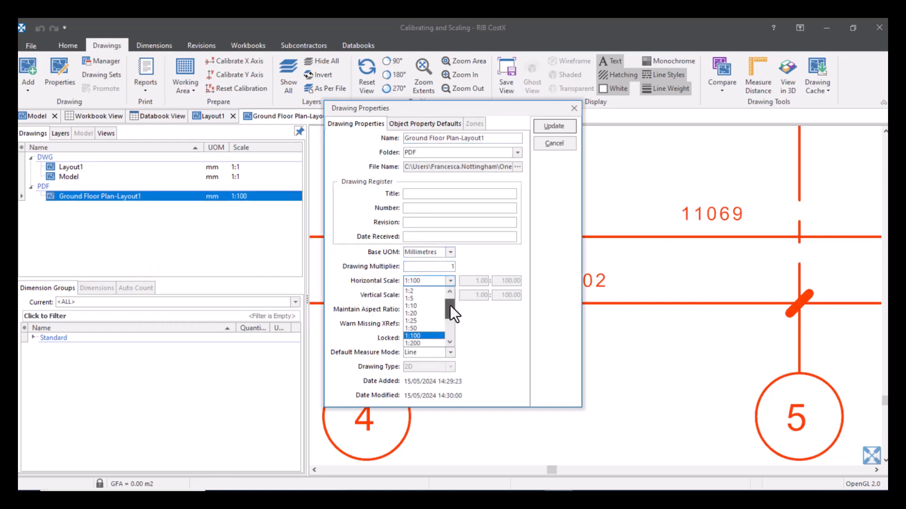
pyautogui.scroll(3, 450, 304)
pyautogui.click(439, 291)
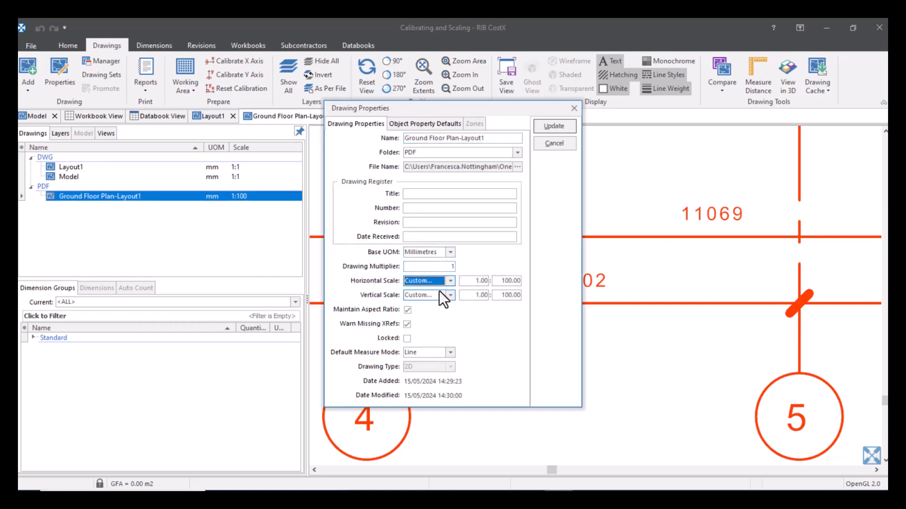
pyautogui.click(505, 281)
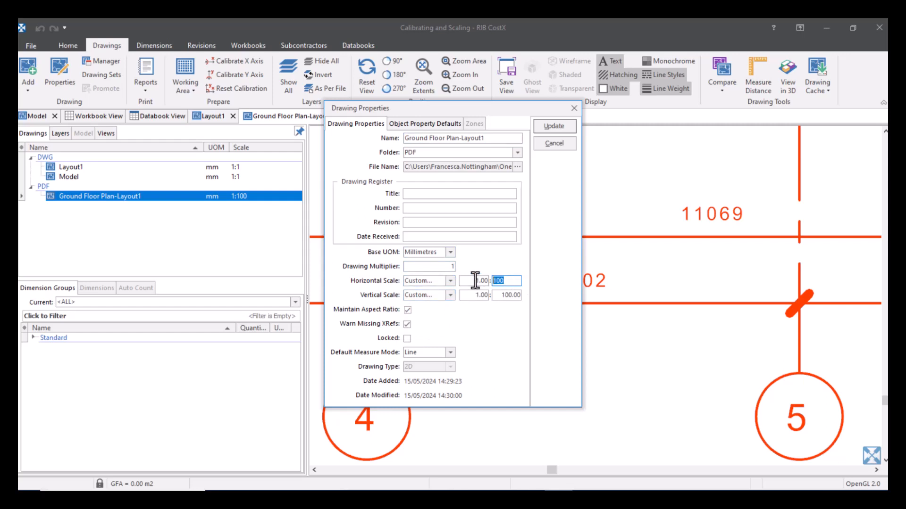
pyautogui.press('BackSpace')
pyautogui.press('BackSpace')
pyautogui.click(569, 127)
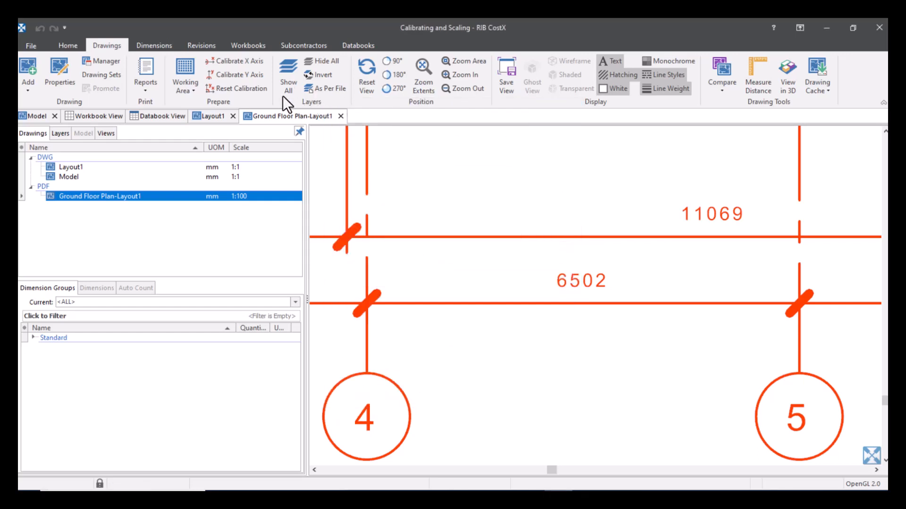
pyautogui.click(238, 90)
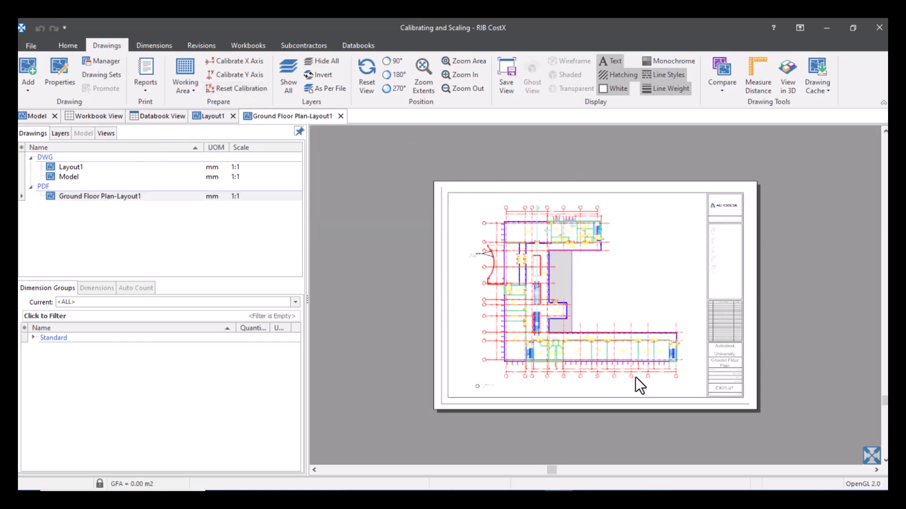
# - Start an X-axis calibration on the ground floor plan and pick the dimension ticks at gridlines 7 and 8 as its endpoints
pyautogui.scroll(8, 630, 380)
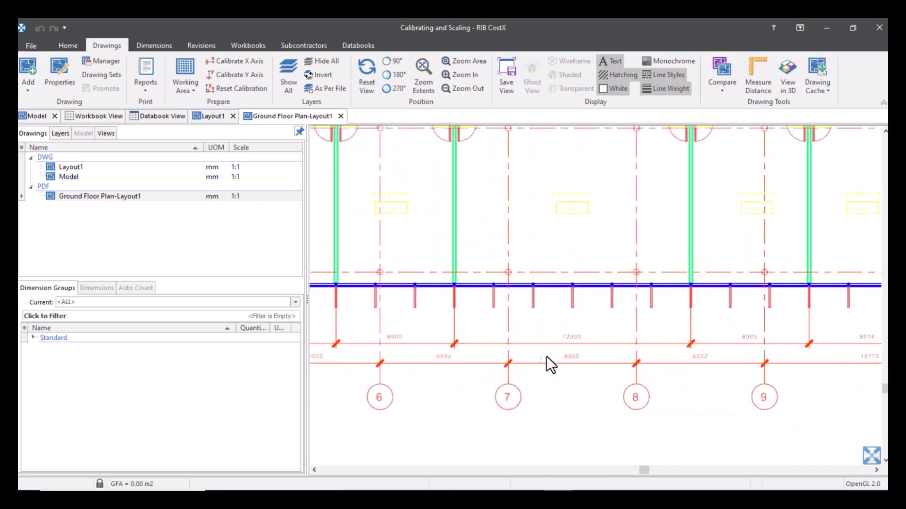
pyautogui.scroll(4, 549, 363)
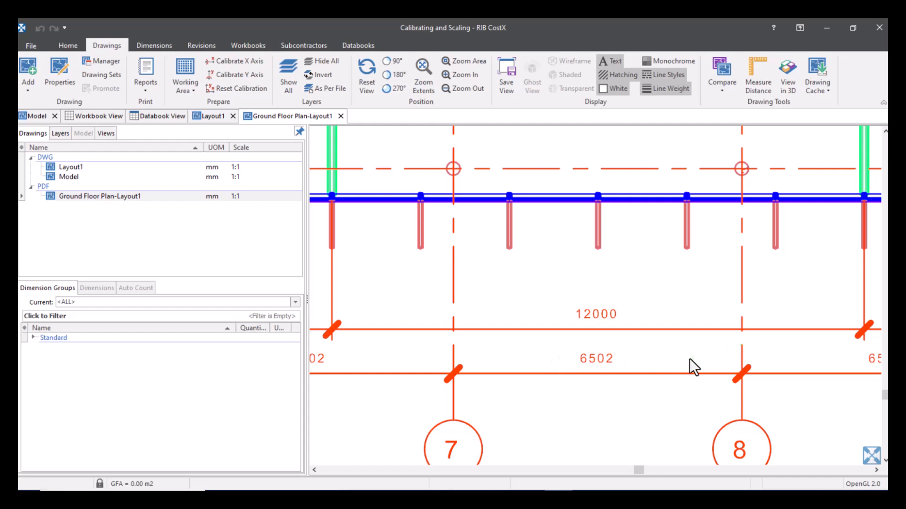
pyautogui.moveTo(670, 361); pyautogui.dragTo(639, 327, button='middle')
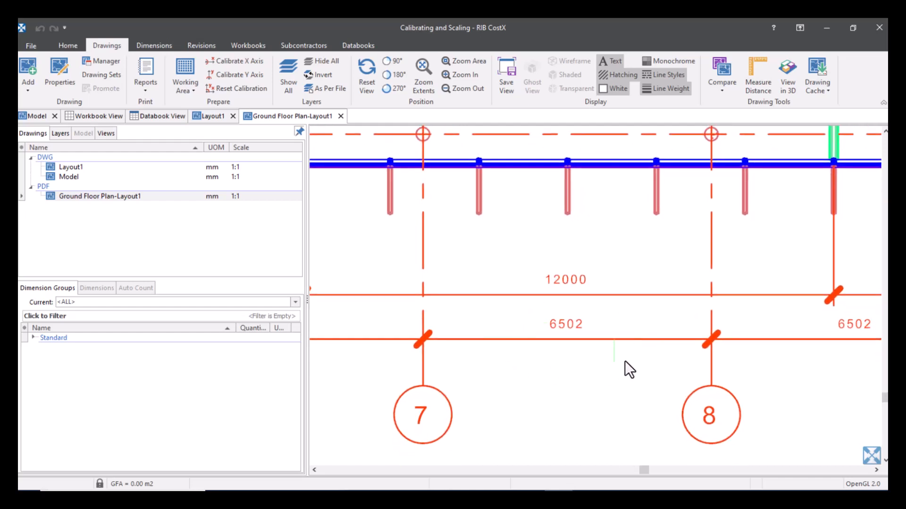
pyautogui.click(229, 198)
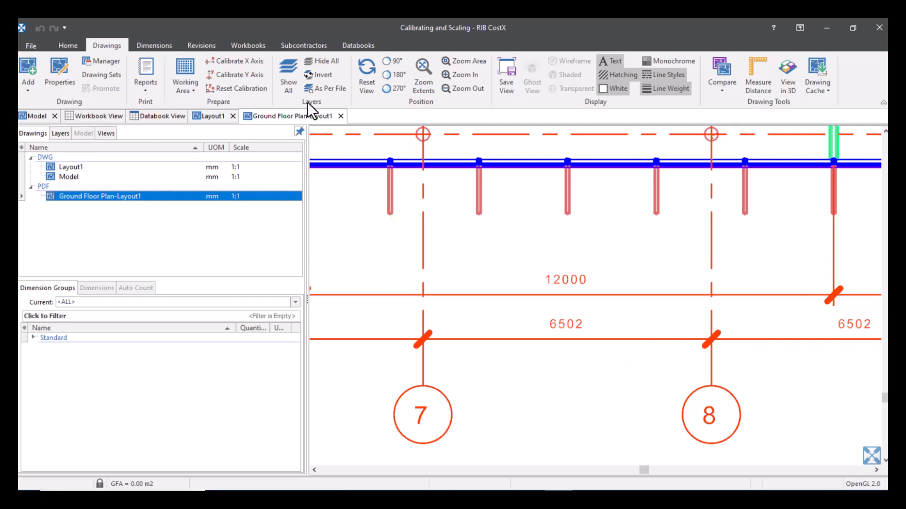
pyautogui.click(256, 63)
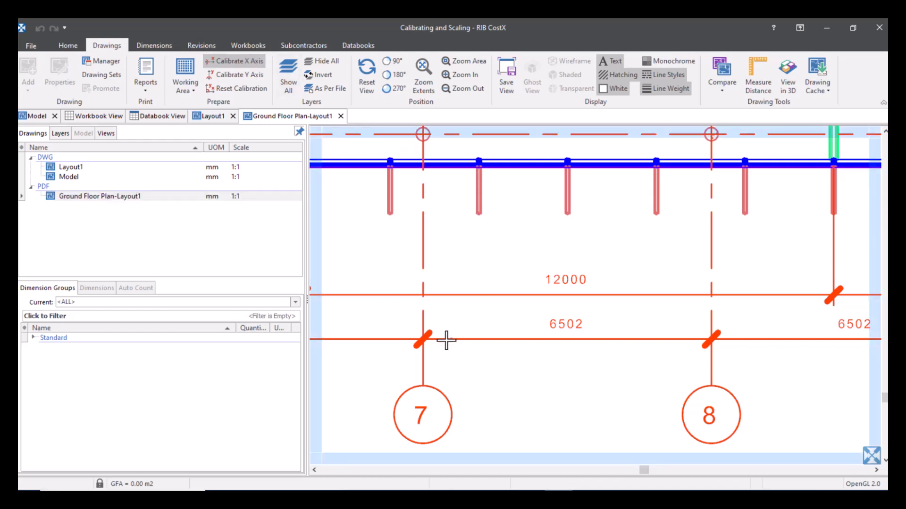
pyautogui.scroll(3, 422, 339)
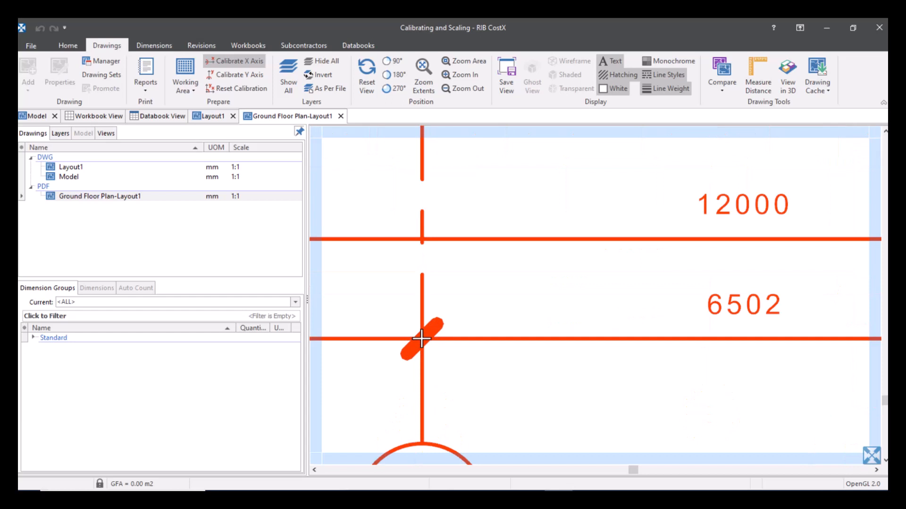
pyautogui.click(422, 339)
pyautogui.scroll(-3, 476, 337)
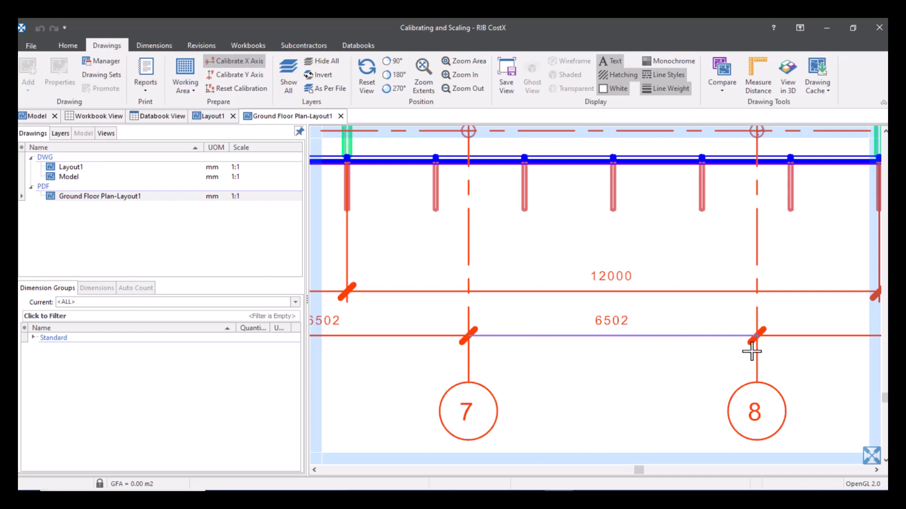
pyautogui.scroll(2, 752, 347)
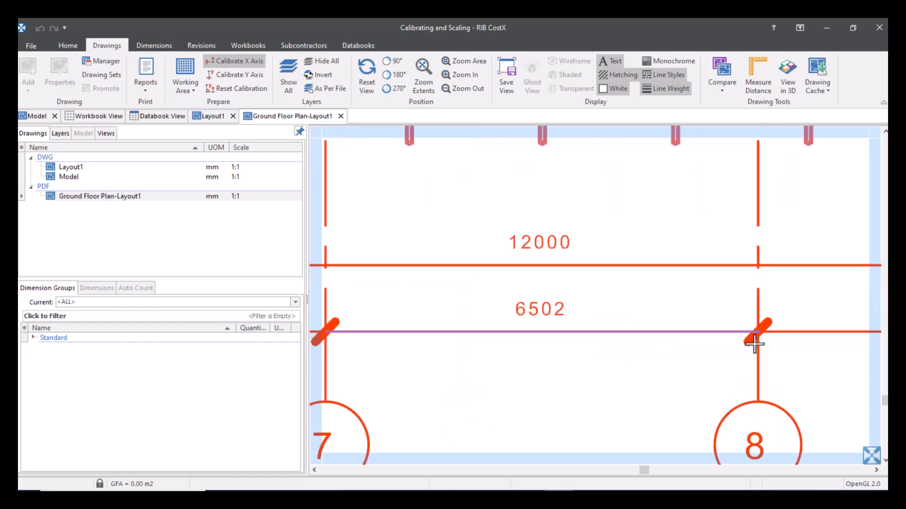
pyautogui.click(754, 344)
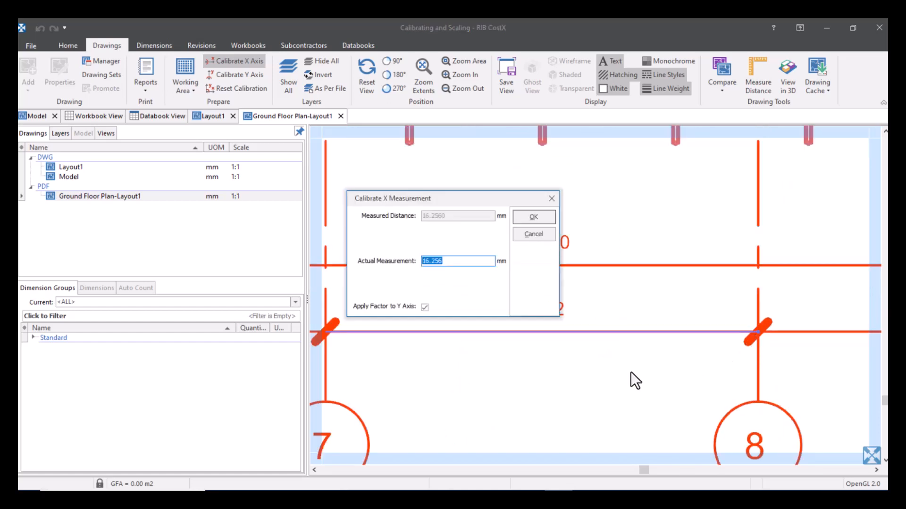
# - Set the calibration's actual measurement to 6502 mm and apply it, keeping the factor applied to the Y axis
pyautogui.moveTo(474, 201); pyautogui.dragTo(539, 160)
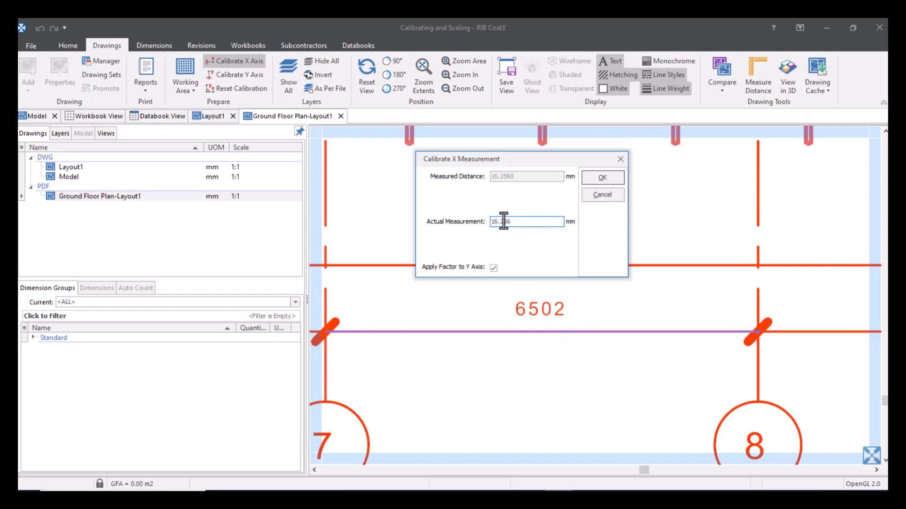
pyautogui.write('6502')
pyautogui.click(612, 177)
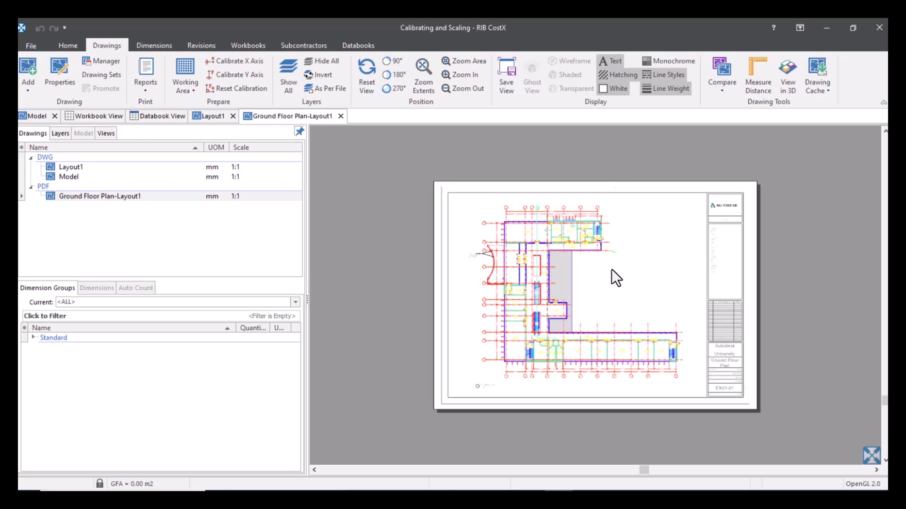
# - Measure the distance between gridlines 5 and 6 on the ground floor plan to check the calibration against the printed dimension
pyautogui.scroll(5, 596, 373)
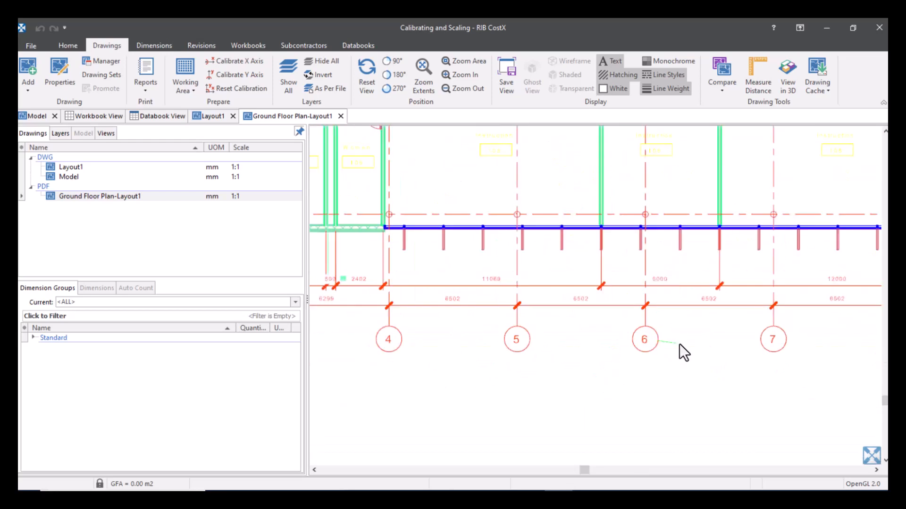
pyautogui.scroll(3, 585, 315)
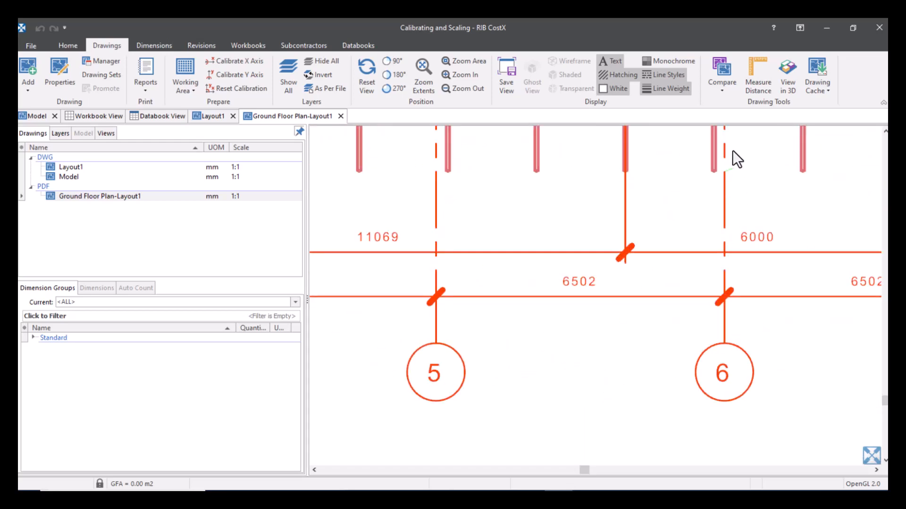
pyautogui.click(763, 69)
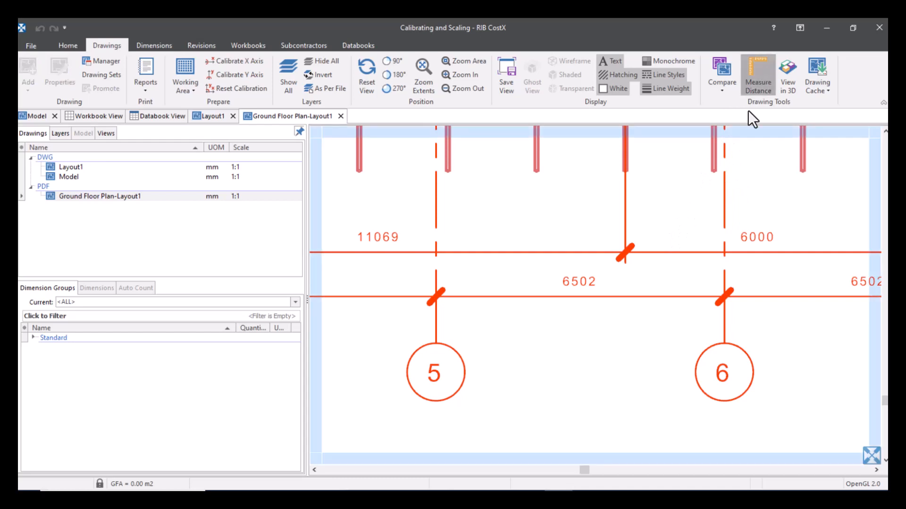
pyautogui.scroll(2, 434, 297)
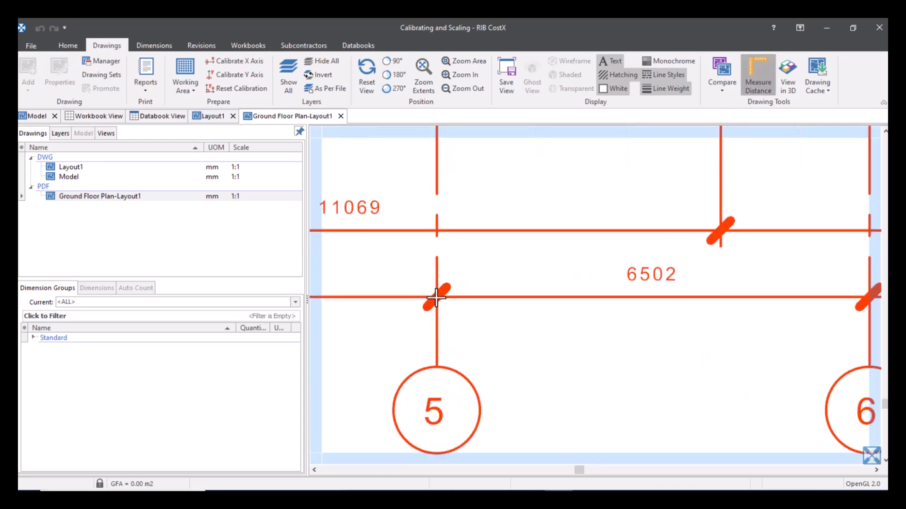
pyautogui.click(436, 297)
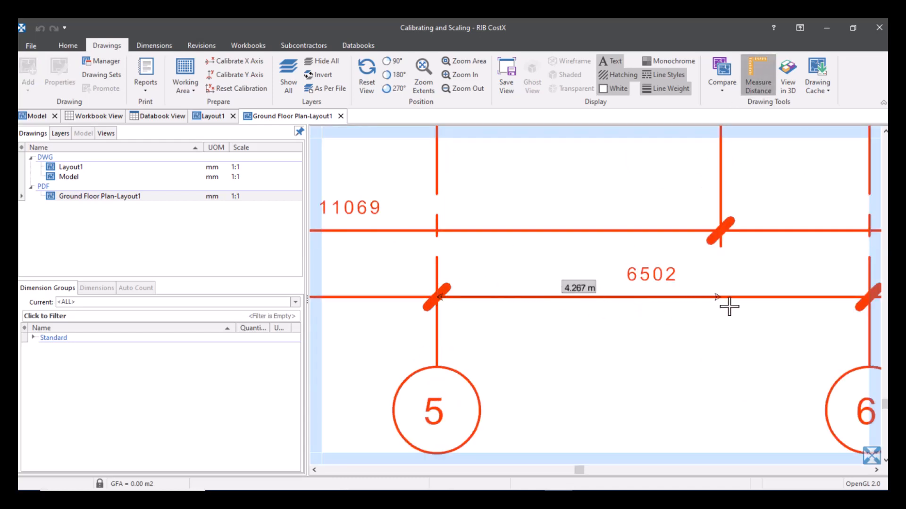
pyautogui.moveTo(863, 300); pyautogui.dragTo(797, 304, button='middle')
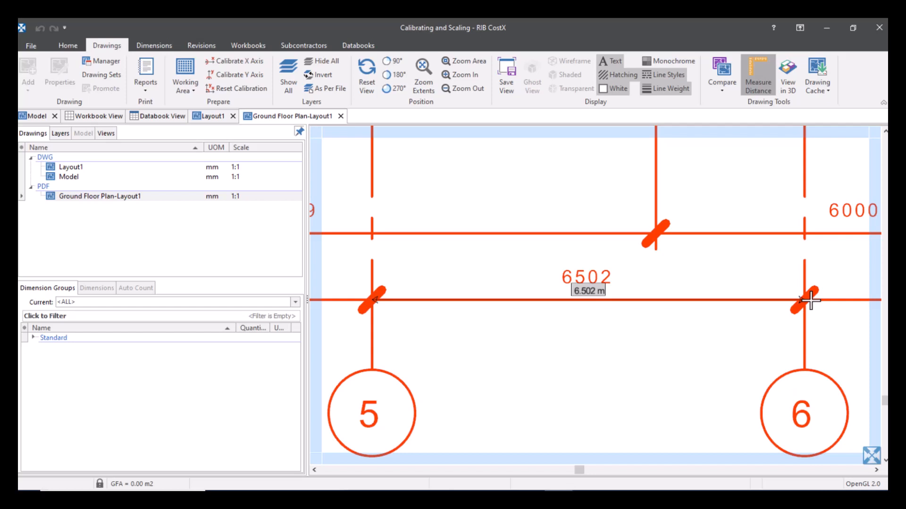
pyautogui.click(811, 301)
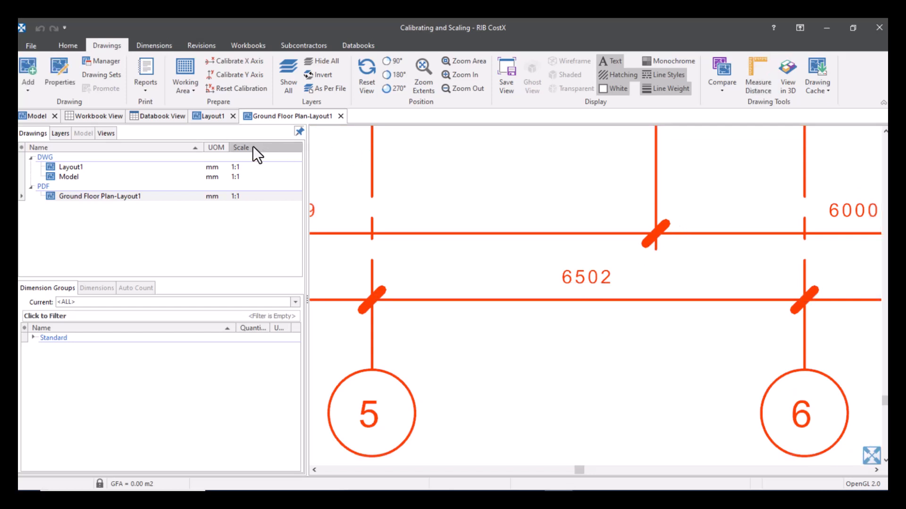
pyautogui.moveTo(233, 197)
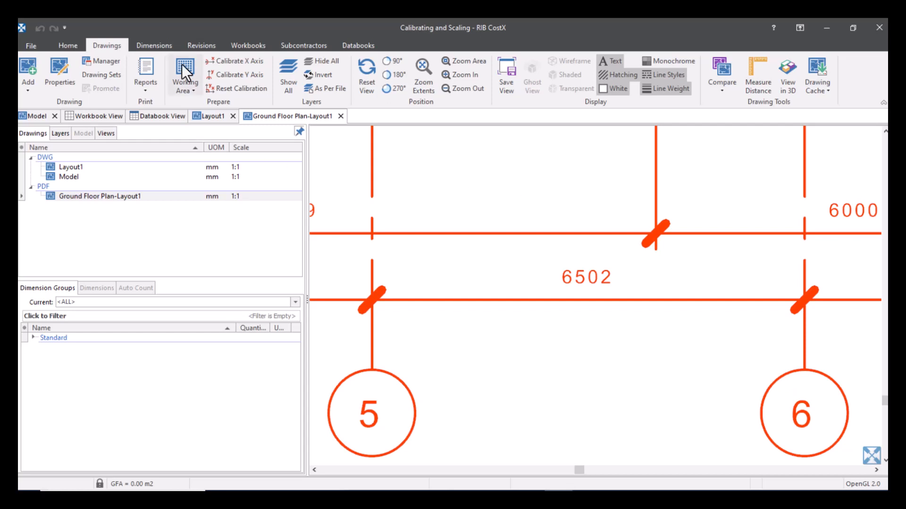
# - Add a new drawing from the Drawings folder, showing all file types and opening the Excel LDN image
pyautogui.click(29, 66)
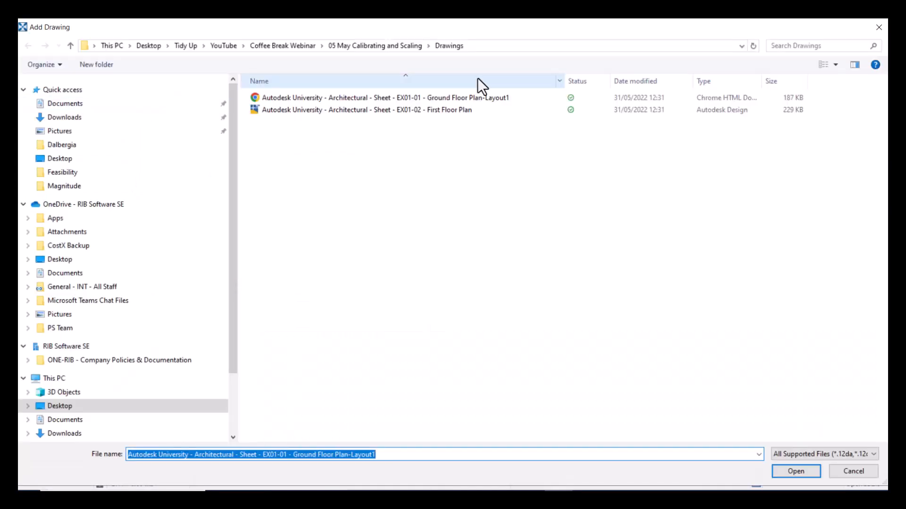
pyautogui.click(863, 455)
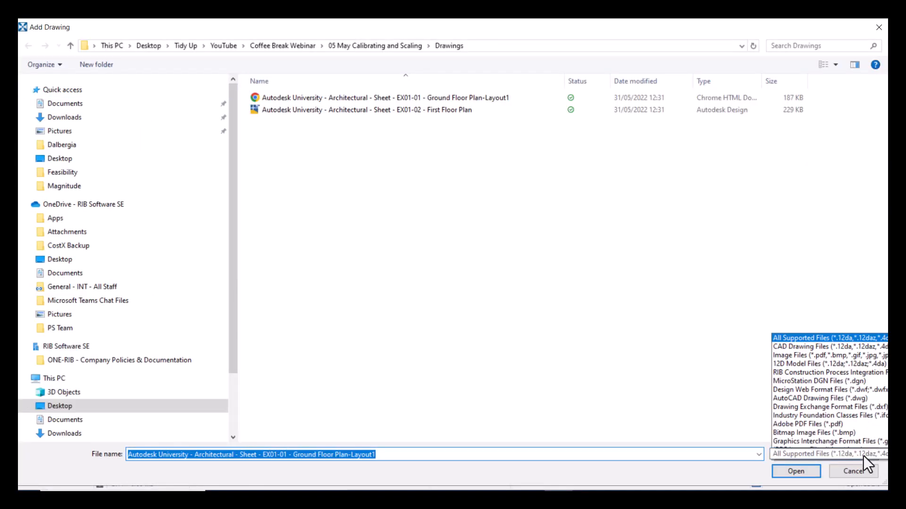
pyautogui.click(858, 444)
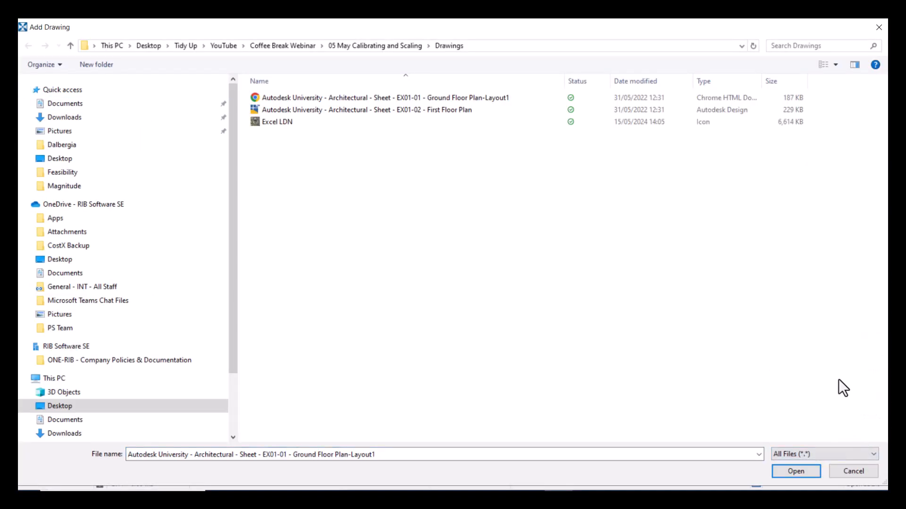
pyautogui.click(287, 121)
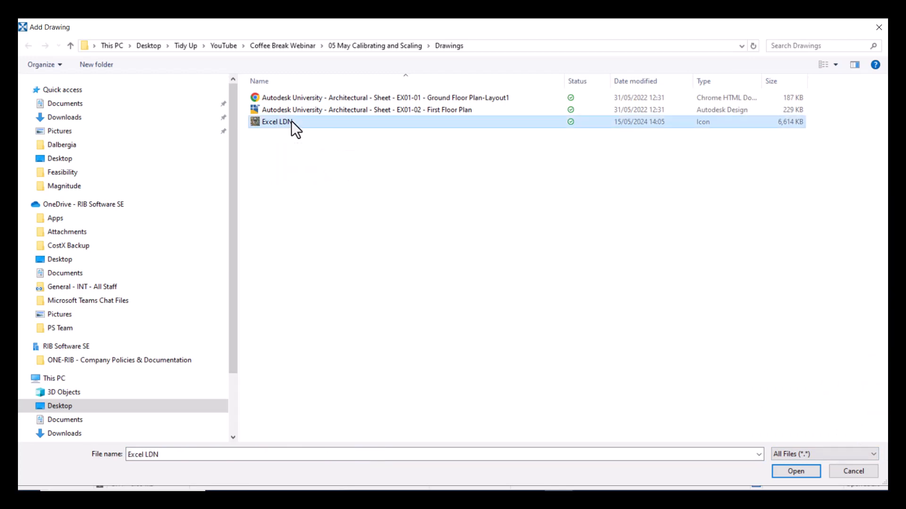
pyautogui.click(797, 474)
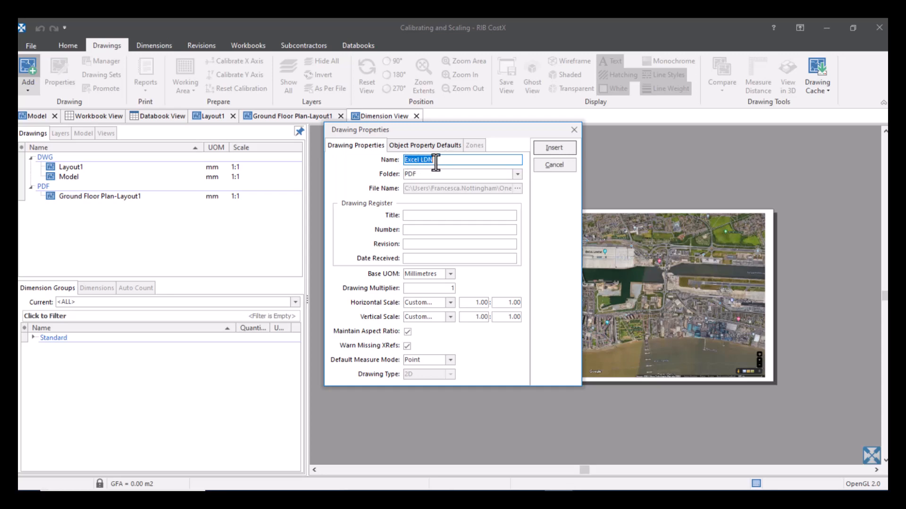
# - Assign the Excel LDN drawing to a new folder named JPEG in its drawing properties
pyautogui.moveTo(517, 130)
pyautogui.mouseDown()
pyautogui.moveTo(338, 191)
pyautogui.moveTo(517, 126)
pyautogui.moveTo(531, 149)
pyautogui.mouseUp()
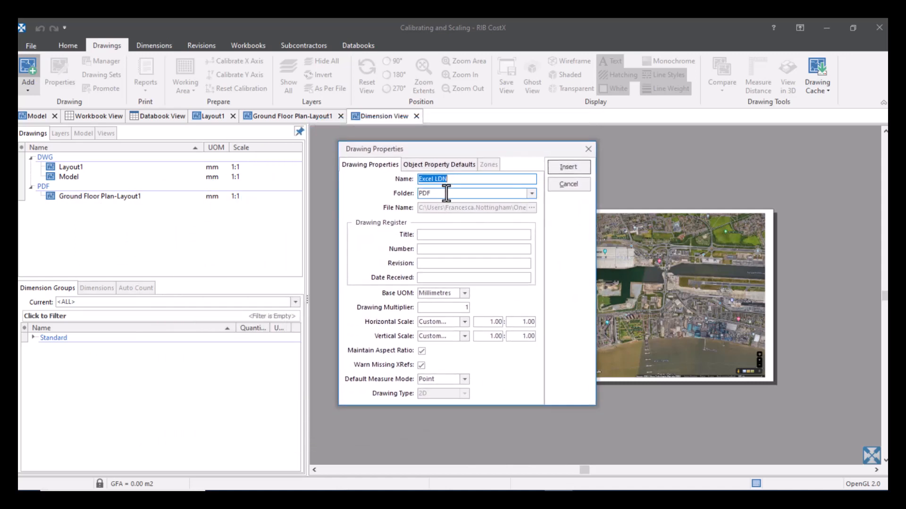
pyautogui.click(446, 193)
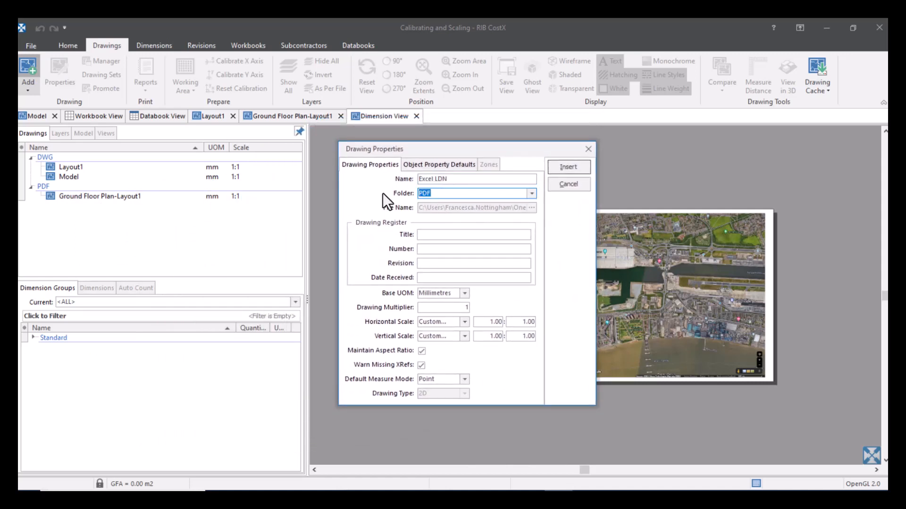
pyautogui.write('JPEG')
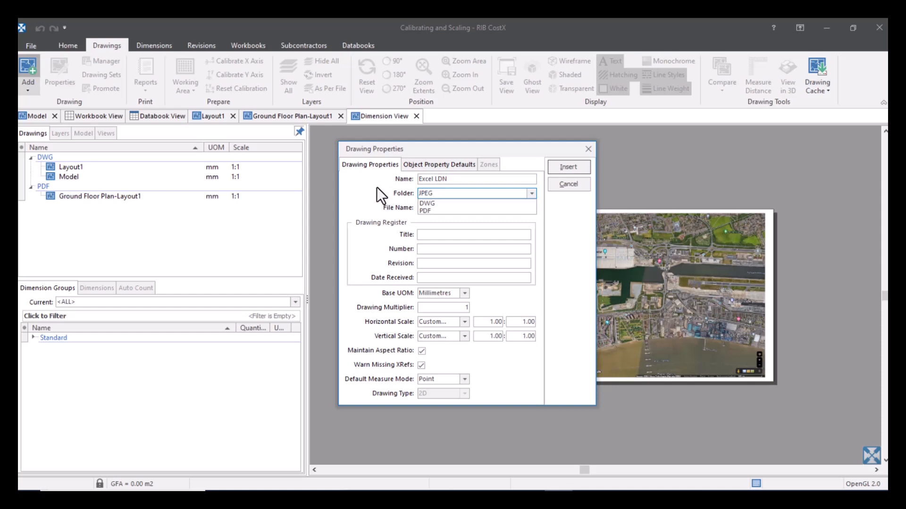
pyautogui.click(357, 184)
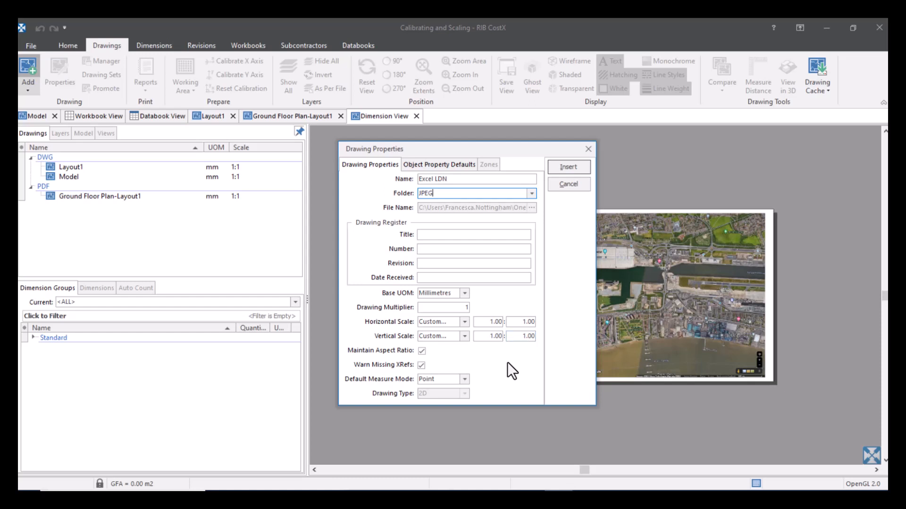
# - Insert the Excel LDN drawing into the building
pyautogui.click(581, 167)
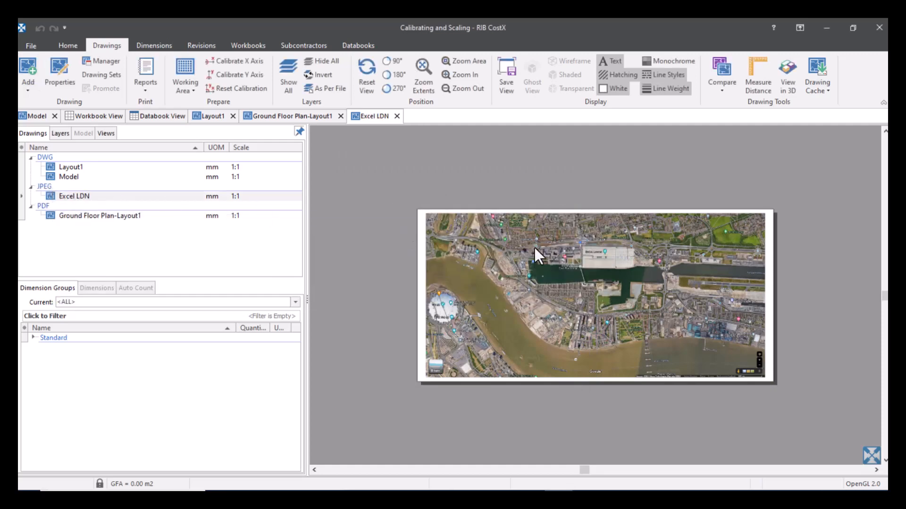
# - Examine the Excel LDN aerial image for a known distance, inspecting the map's scale bar in its lower-right corner
pyautogui.scroll(5, 595, 272)
pyautogui.scroll(2, 587, 269)
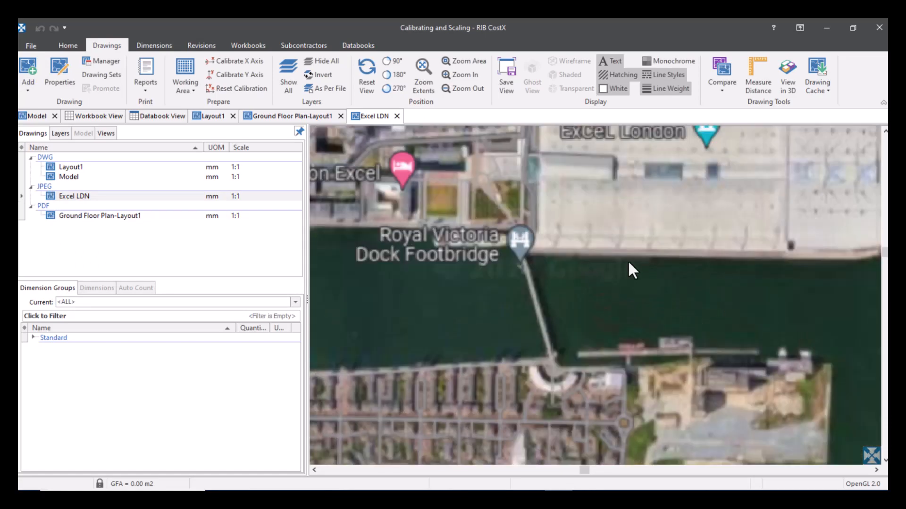
pyautogui.scroll(-2, 632, 259)
pyautogui.scroll(4, 638, 259)
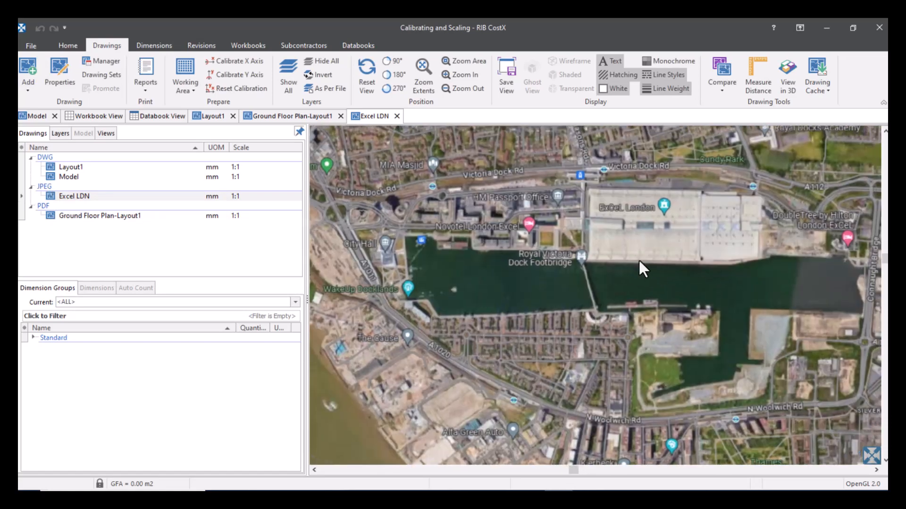
pyautogui.scroll(3, 660, 382)
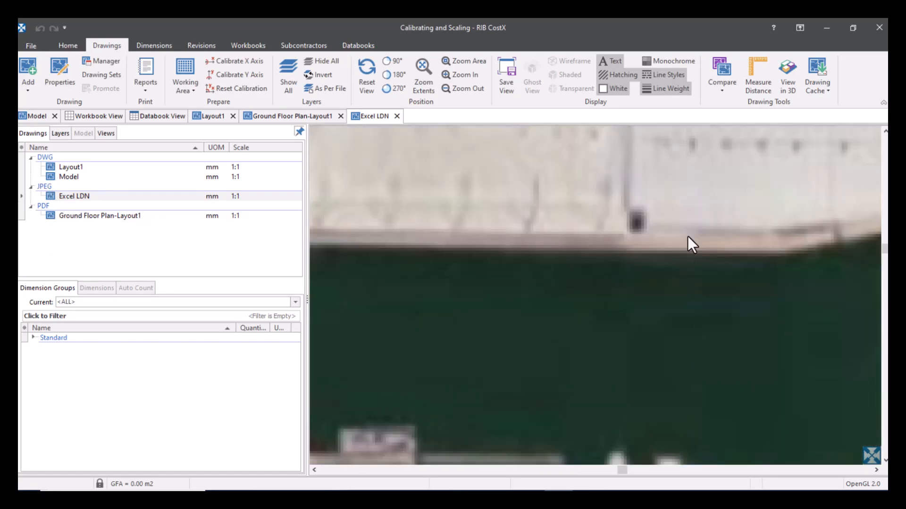
pyautogui.scroll(-8, 686, 231)
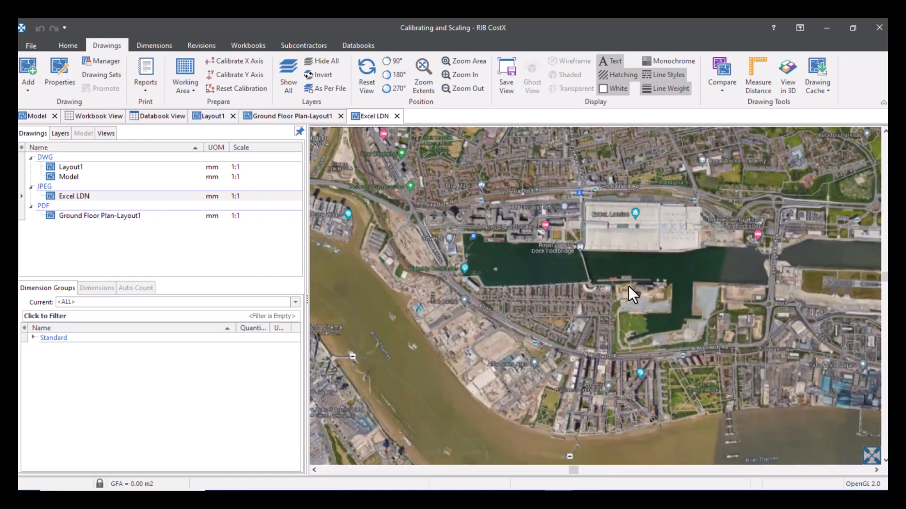
pyautogui.moveTo(596, 309); pyautogui.dragTo(719, 186, button='middle')
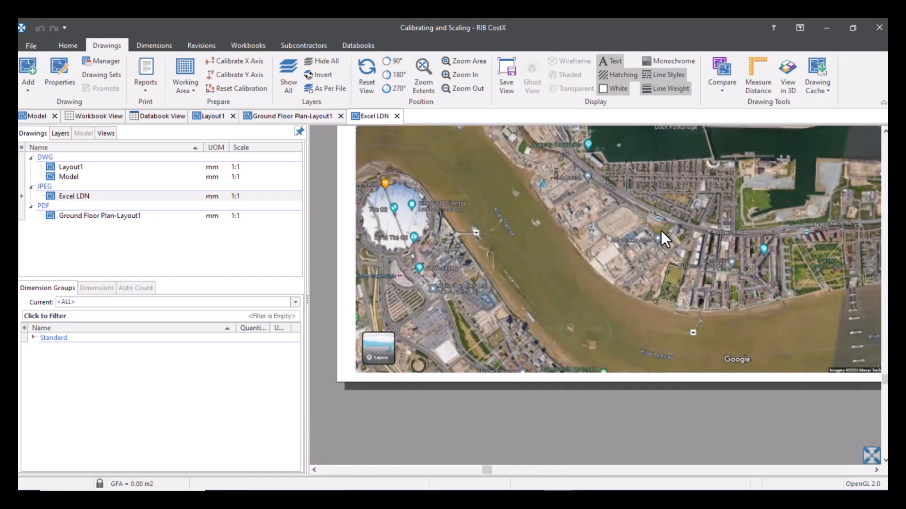
pyautogui.scroll(2, 592, 249)
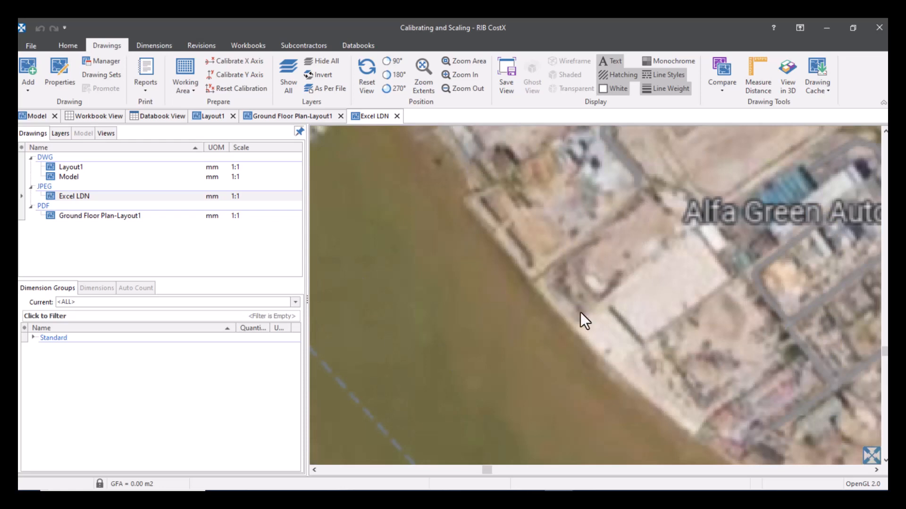
pyautogui.scroll(-5, 626, 332)
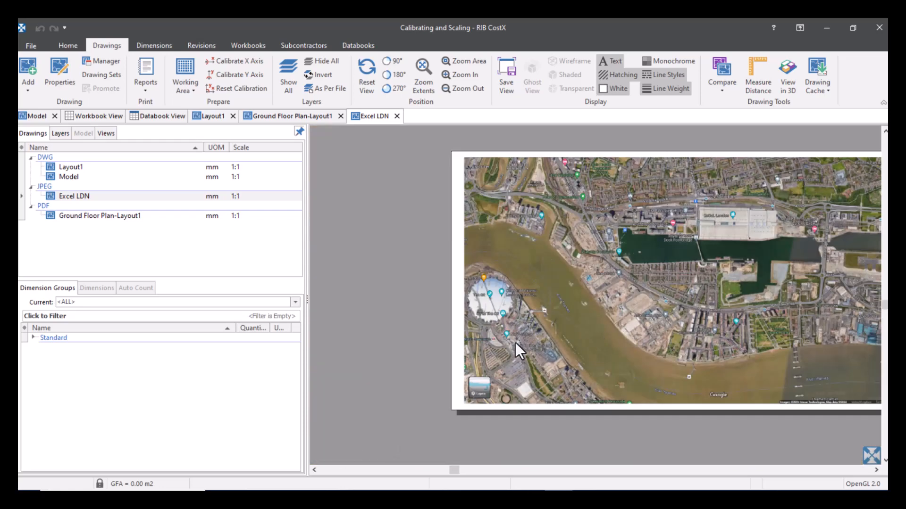
pyautogui.moveTo(607, 349)
pyautogui.mouseDown(button='middle')
pyautogui.moveTo(546, 329)
pyautogui.moveTo(501, 358)
pyautogui.mouseUp(button='middle')
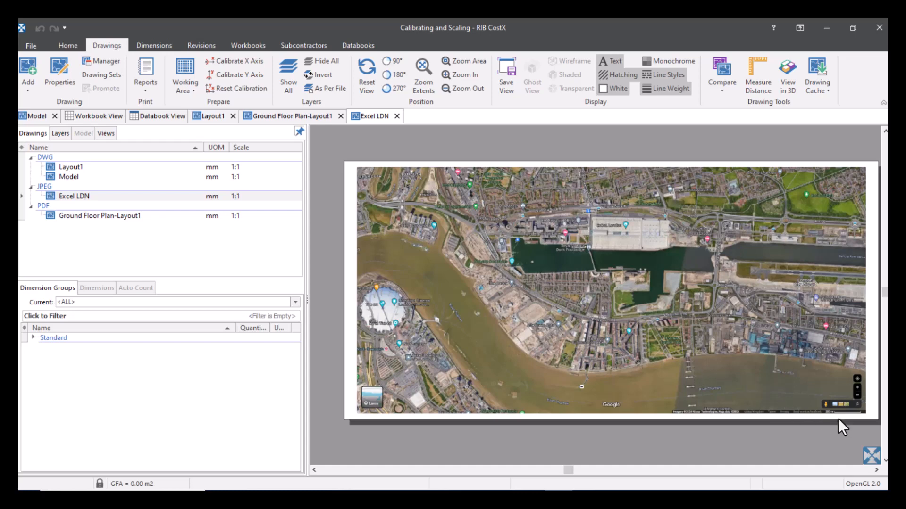
pyautogui.scroll(10, 865, 415)
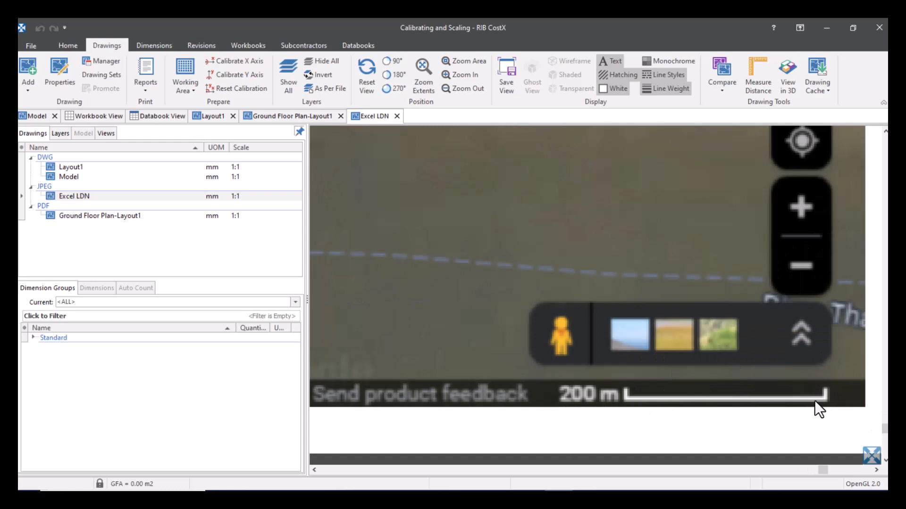
pyautogui.scroll(-8, 633, 386)
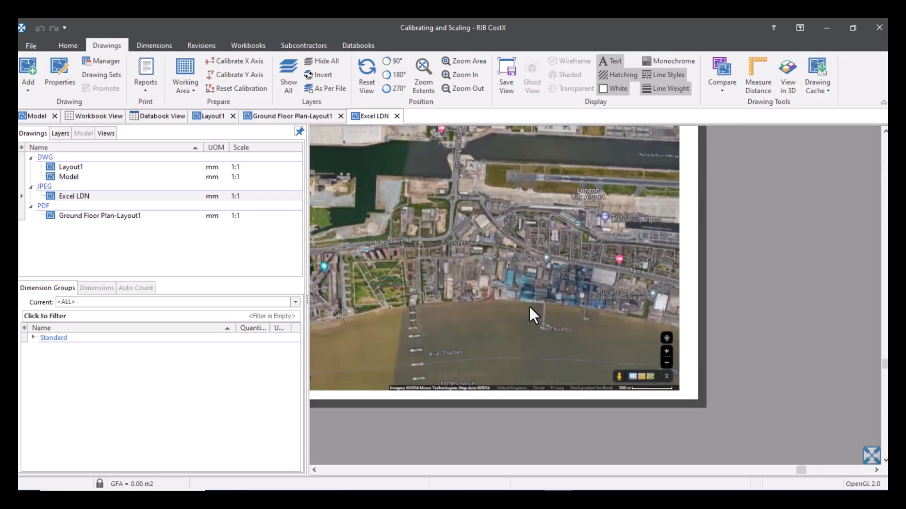
pyautogui.scroll(-5, 528, 305)
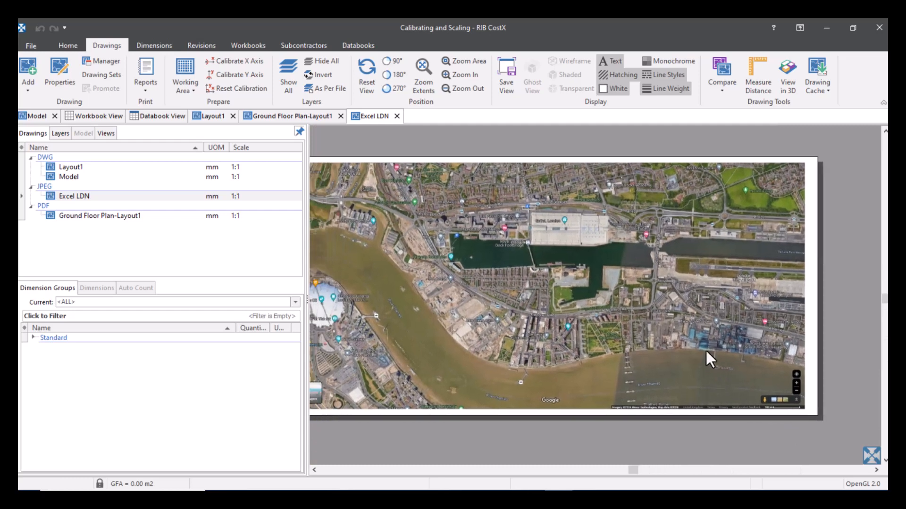
pyautogui.moveTo(706, 351); pyautogui.dragTo(737, 351, button='middle')
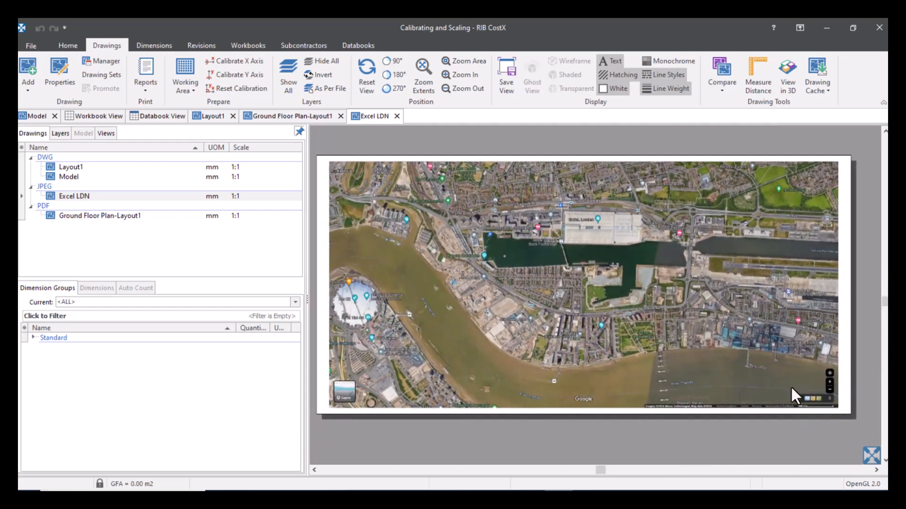
pyautogui.scroll(6, 839, 408)
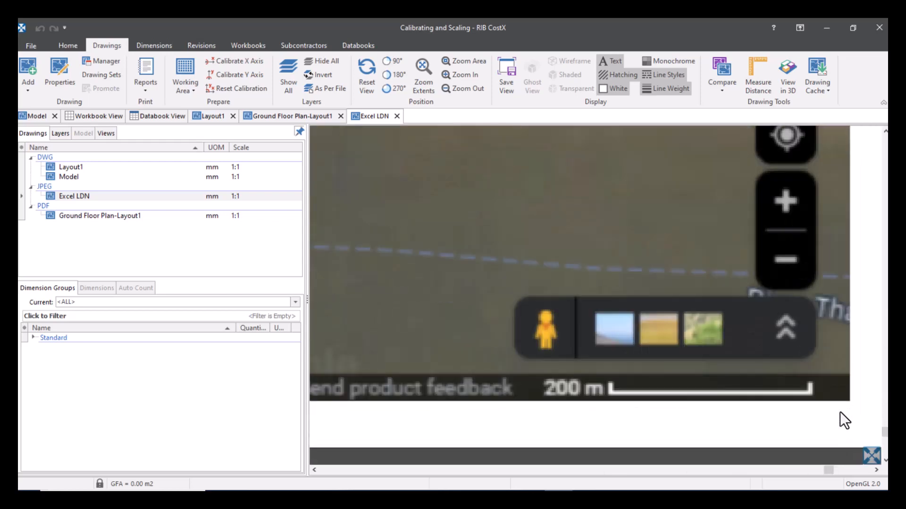
pyautogui.scroll(2, 759, 365)
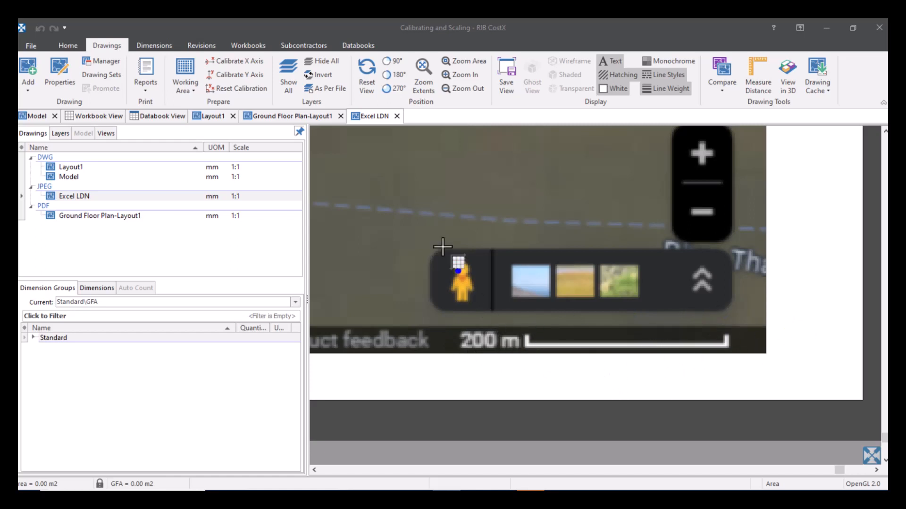
# - Set the Excel LDN drawing's base unit of measure to Metres and update its properties
pyautogui.click(213, 197)
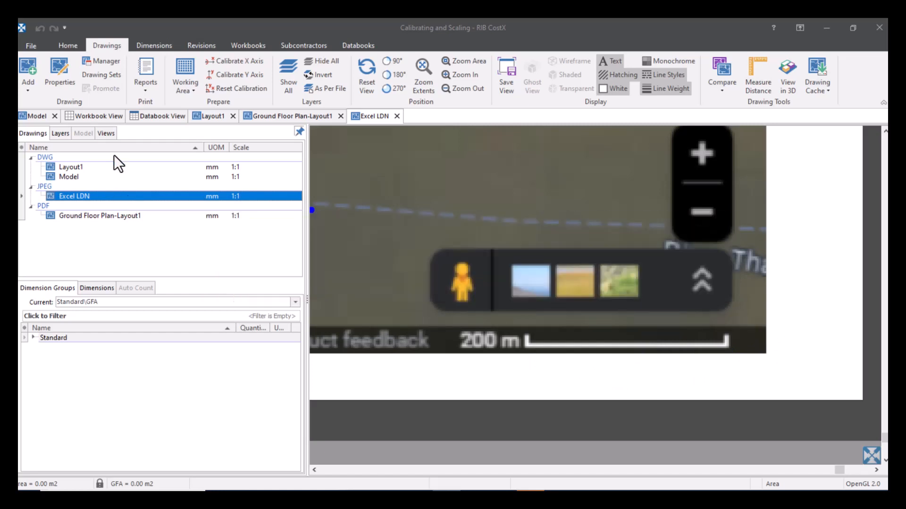
pyautogui.click(67, 66)
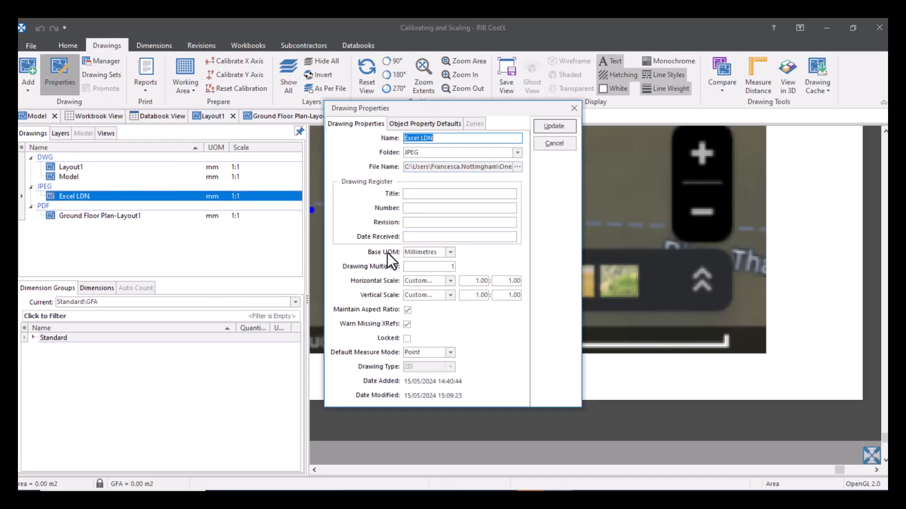
pyautogui.click(450, 252)
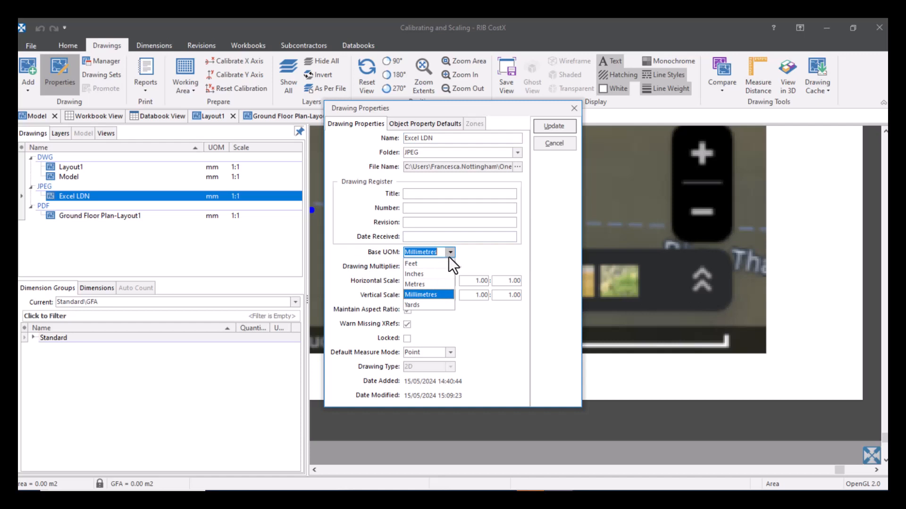
pyautogui.click(434, 284)
pyautogui.click(566, 126)
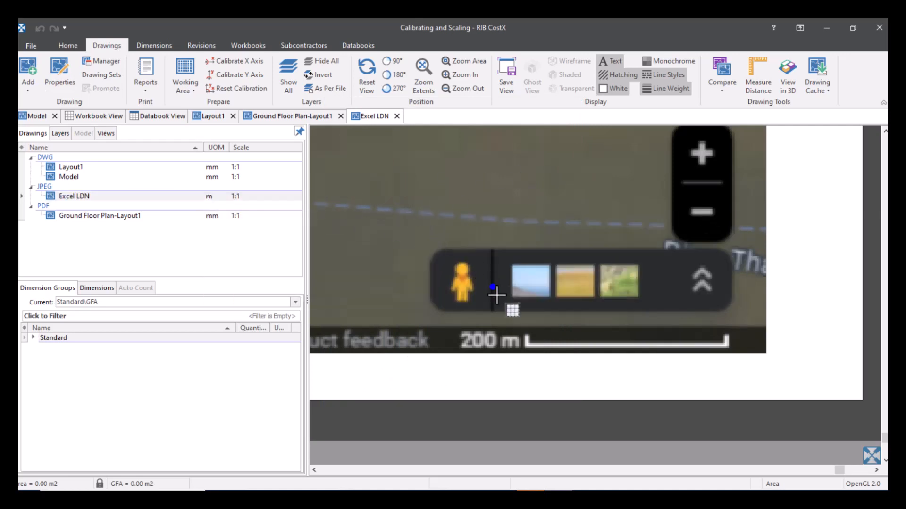
# - Calibrate the X axis along the map's scale bar with an actual measurement of 200 m, keeping the factor applied to the Y axis
pyautogui.click(242, 62)
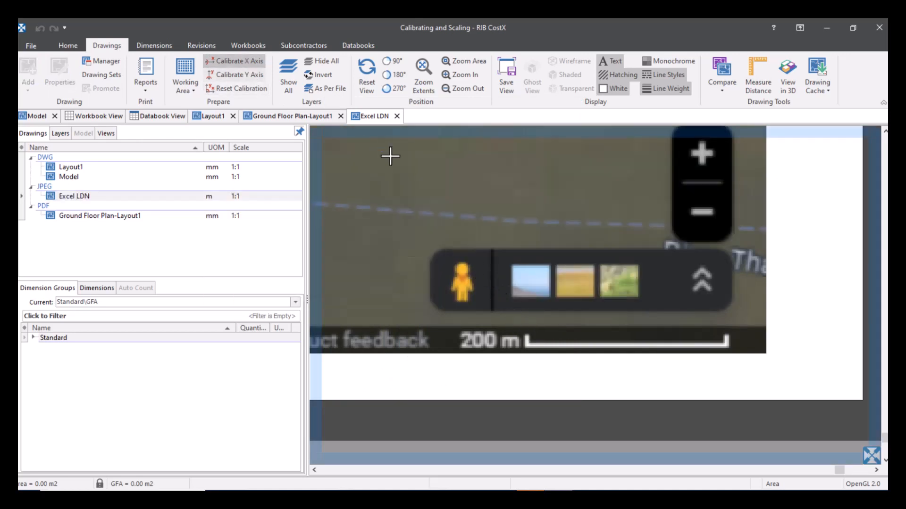
pyautogui.click(526, 346)
pyautogui.click(727, 352)
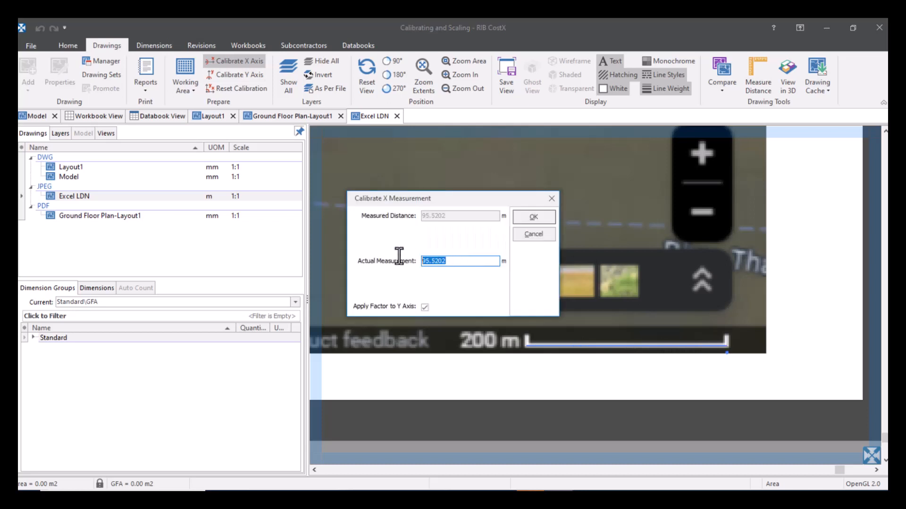
pyautogui.write('200')
pyautogui.click(531, 218)
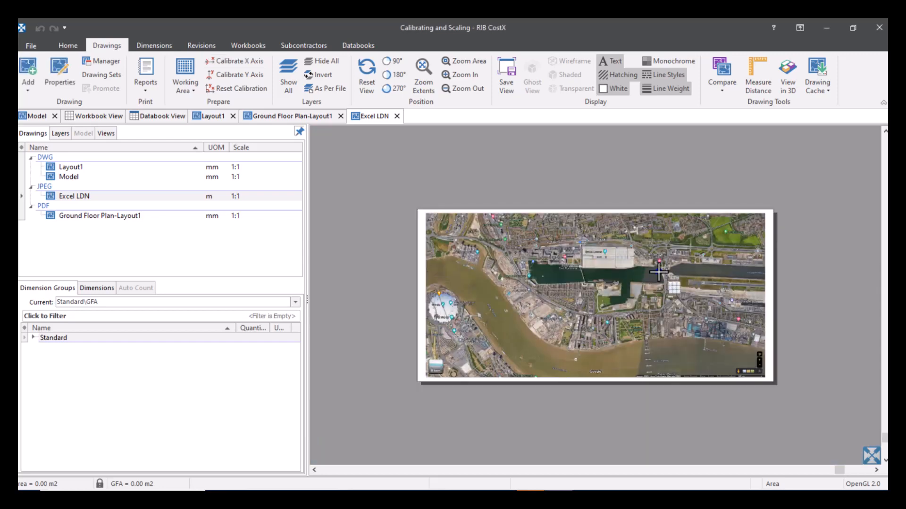
# - Select the GFA dimension group under Standard and use Point mode for measuring the ExCeL London building
pyautogui.scroll(3, 608, 251)
pyautogui.scroll(4, 609, 252)
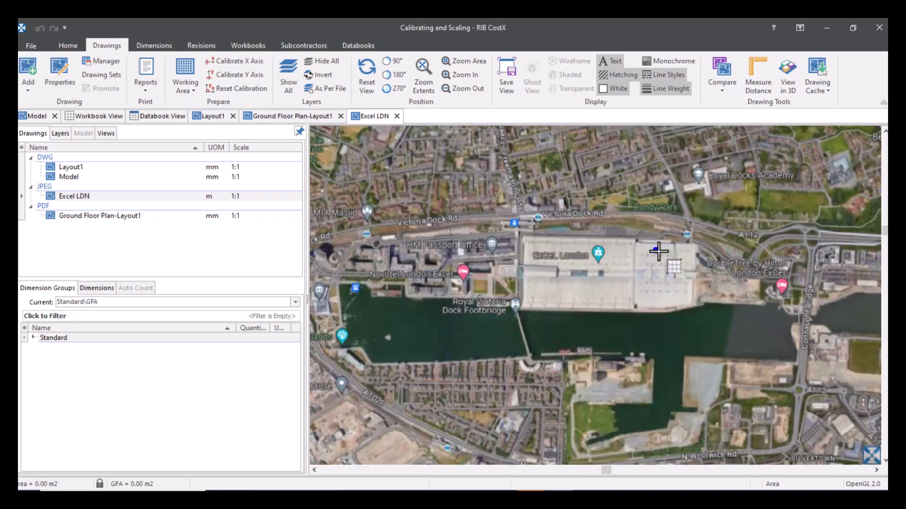
pyautogui.scroll(2, 623, 274)
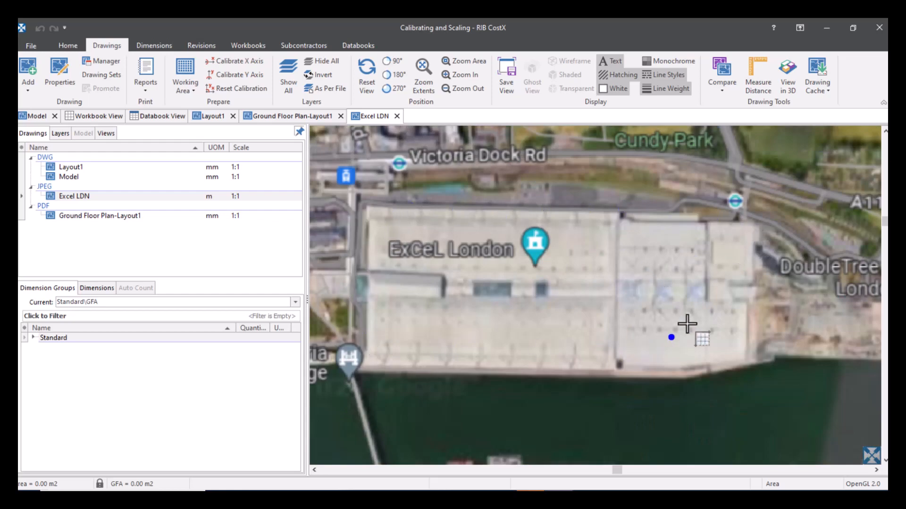
pyautogui.click(33, 338)
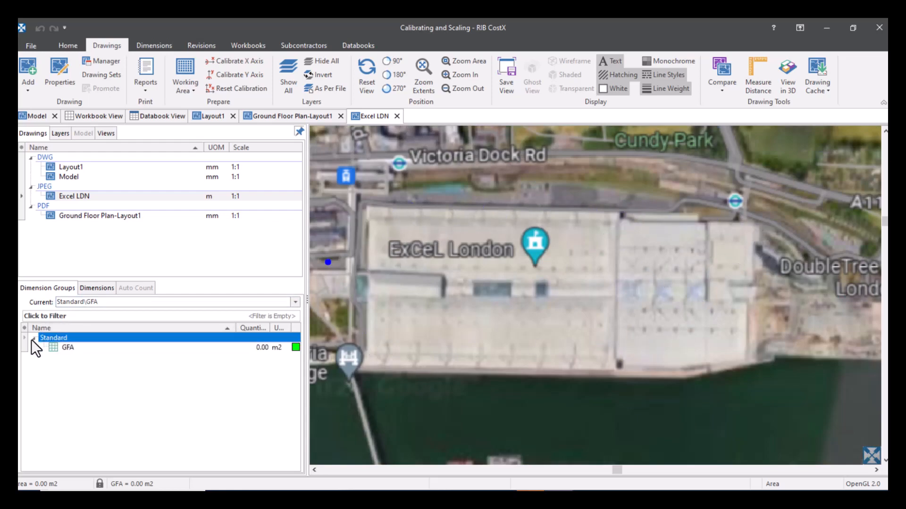
pyautogui.click(99, 348)
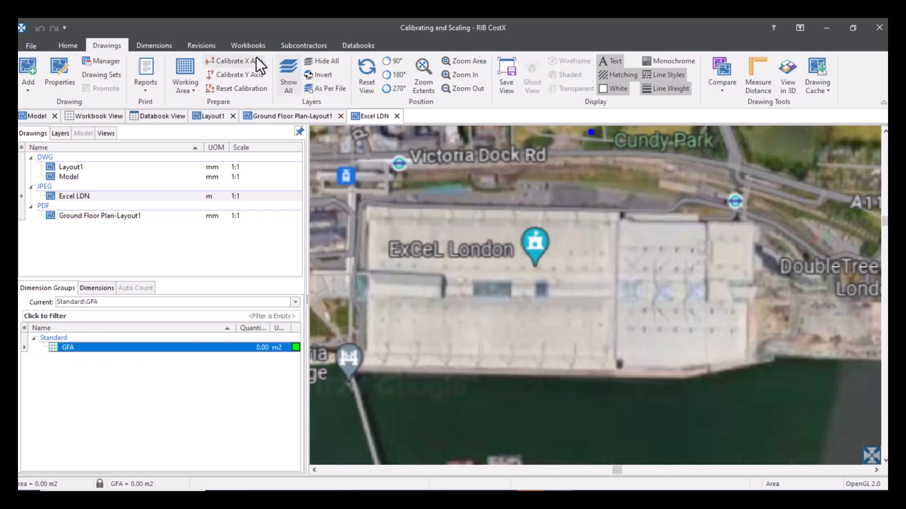
pyautogui.click(155, 45)
pyautogui.click(465, 80)
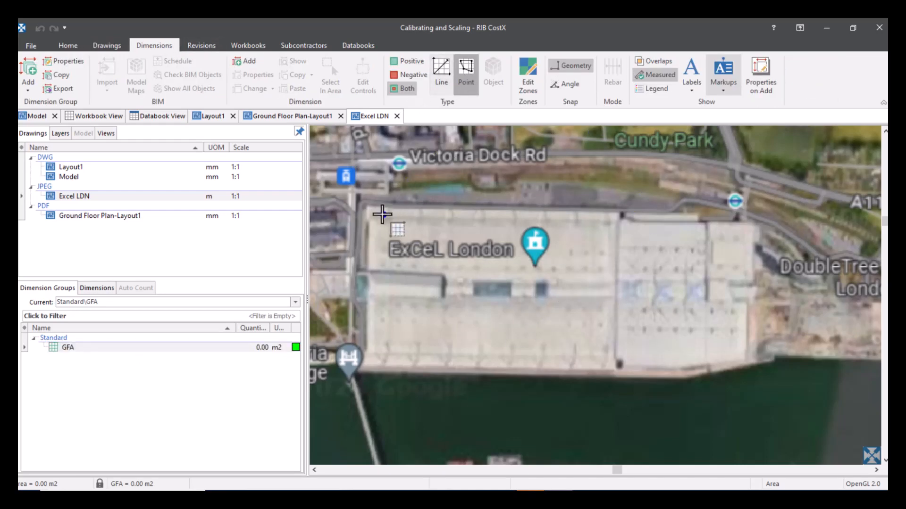
# - Trace the ExCeL London building's roof outline as a GFA area of about 133,700 m2, including the small notch at its upper-right edge
pyautogui.click(366, 206)
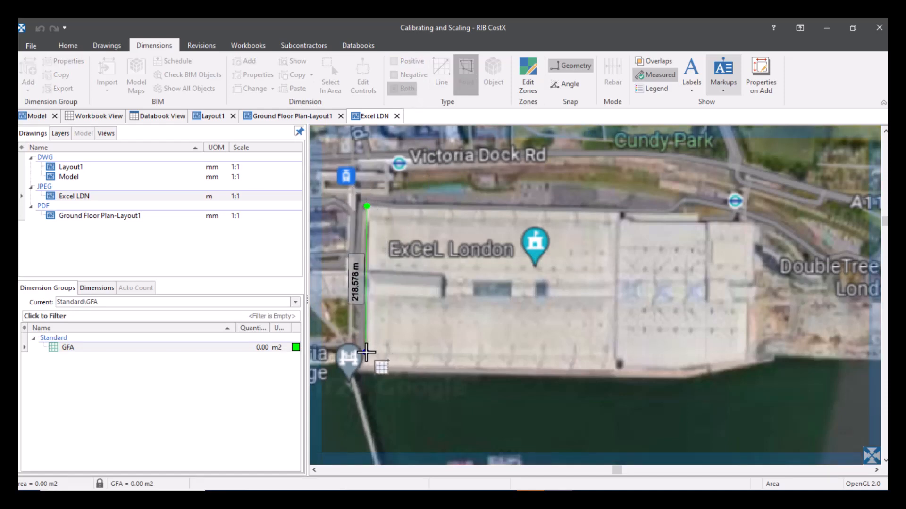
pyautogui.click(367, 352)
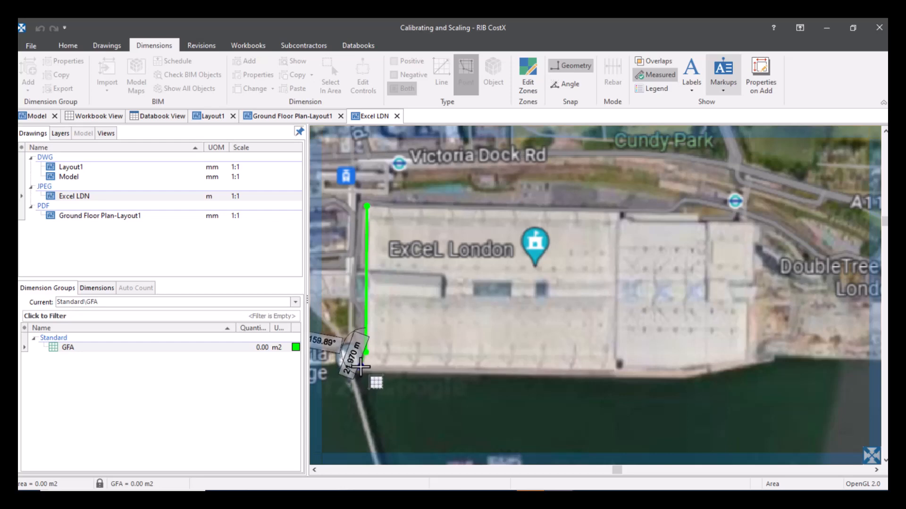
pyautogui.click(361, 364)
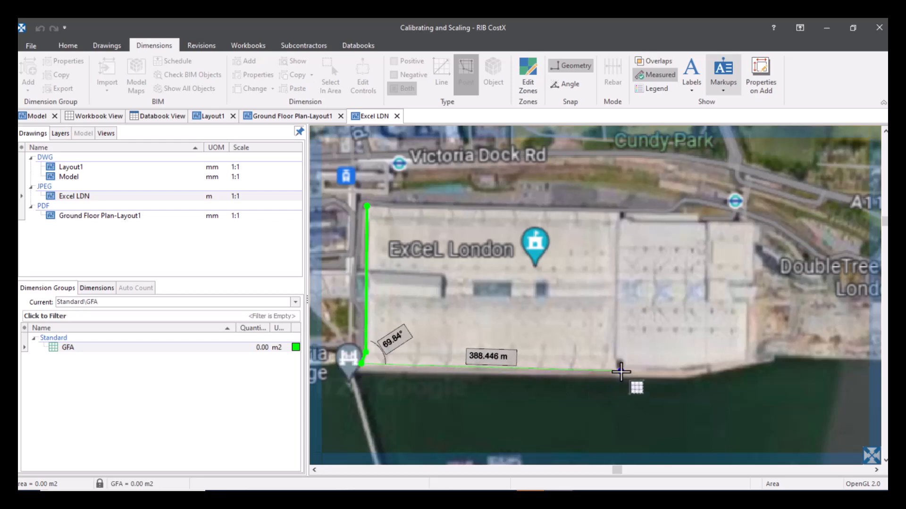
pyautogui.click(619, 371)
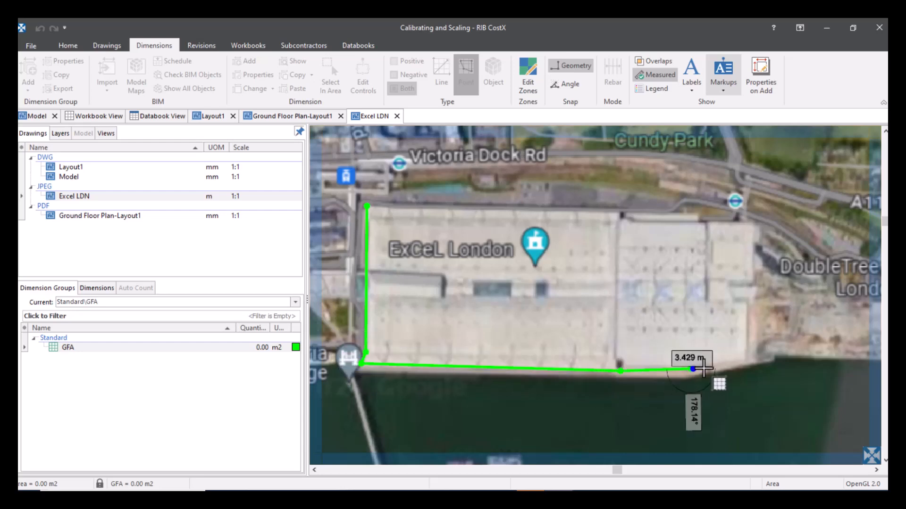
pyautogui.click(690, 369)
pyautogui.click(747, 361)
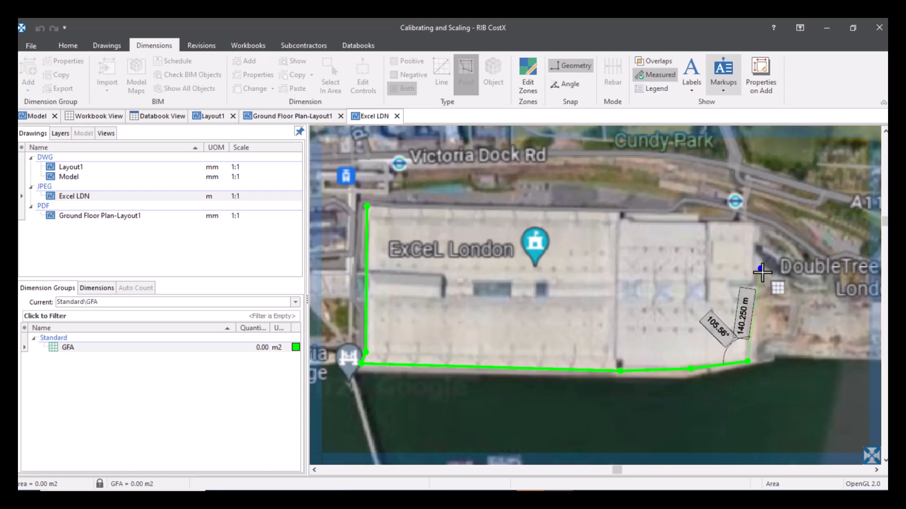
pyautogui.click(753, 227)
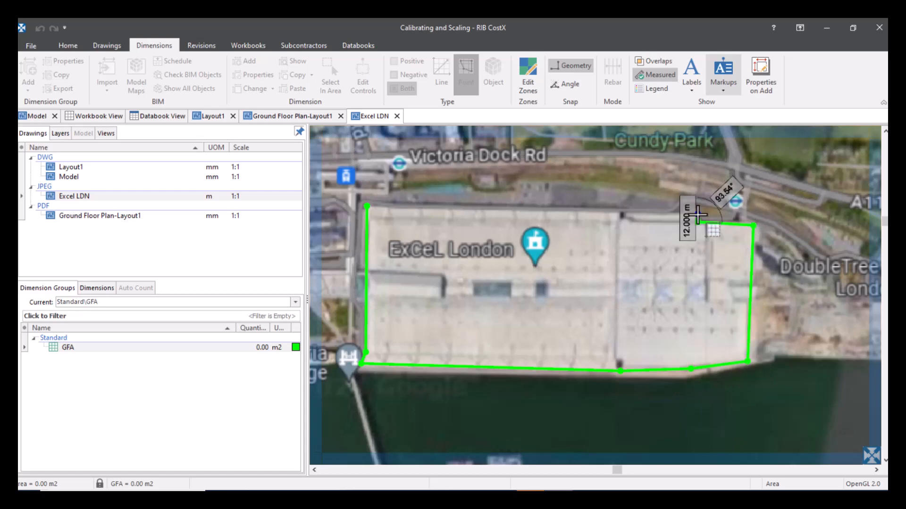
pyautogui.doubleClick(698, 214)
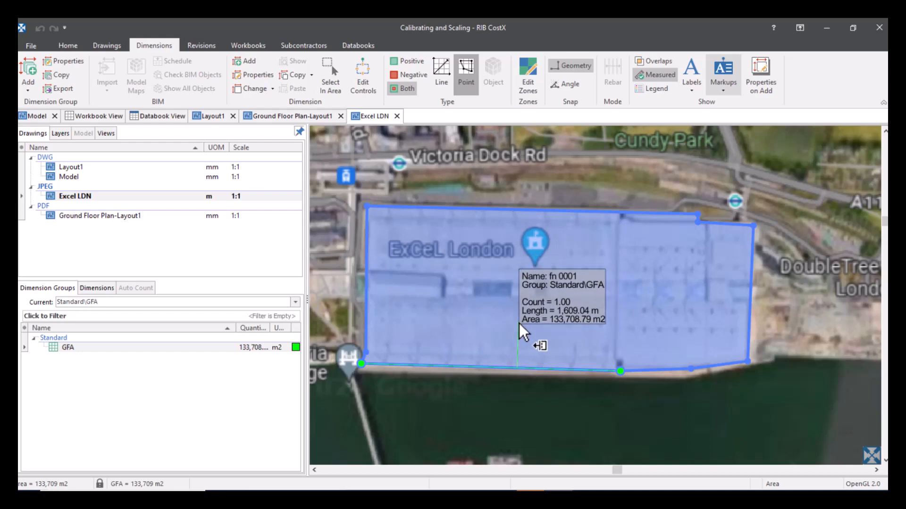
pyautogui.click(469, 334)
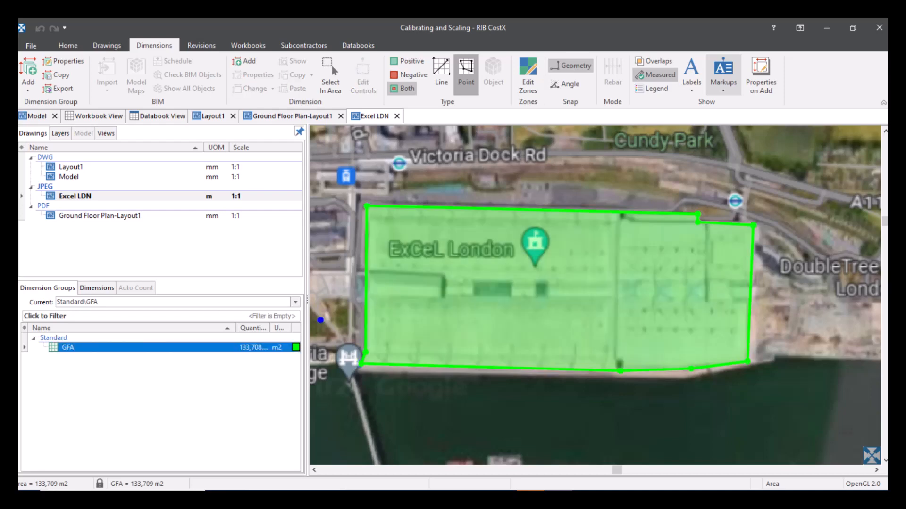
# - Open the Drawing Manager and narrow its Folder column to review each drawing's unit, scale, calibration and measure mode
pyautogui.scroll(-2, 509, 289)
pyautogui.scroll(-5, 509, 289)
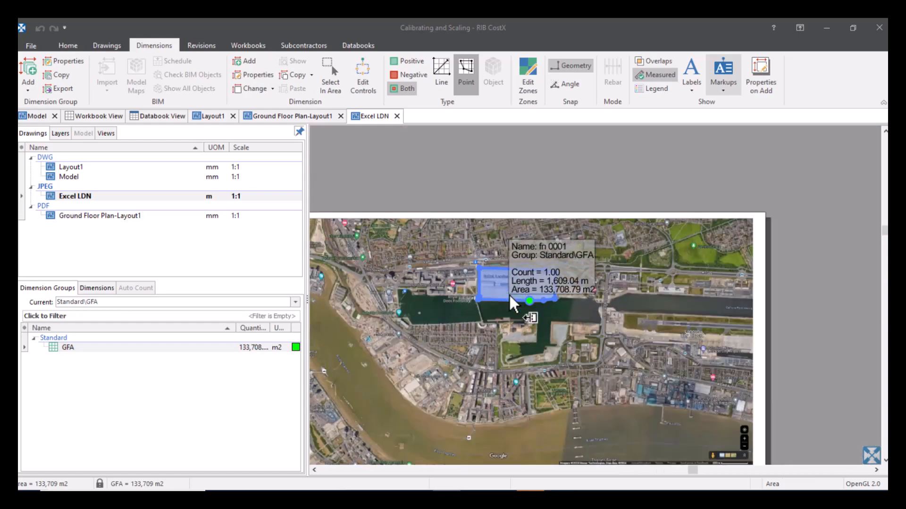
pyautogui.scroll(1, 595, 307)
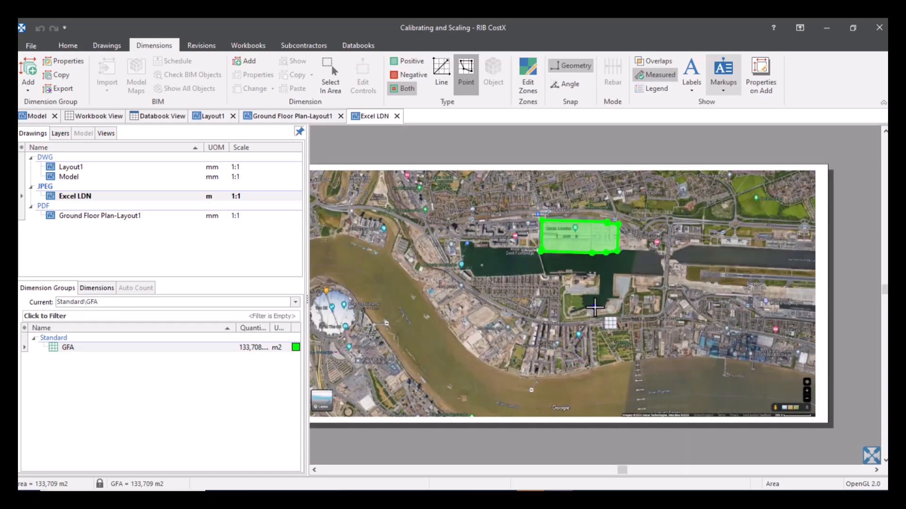
pyautogui.scroll(-1, 595, 308)
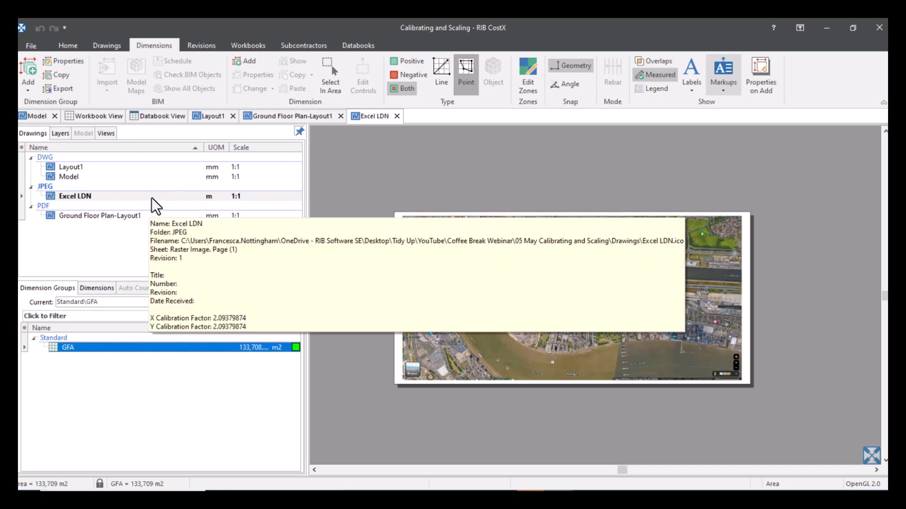
pyautogui.click(109, 46)
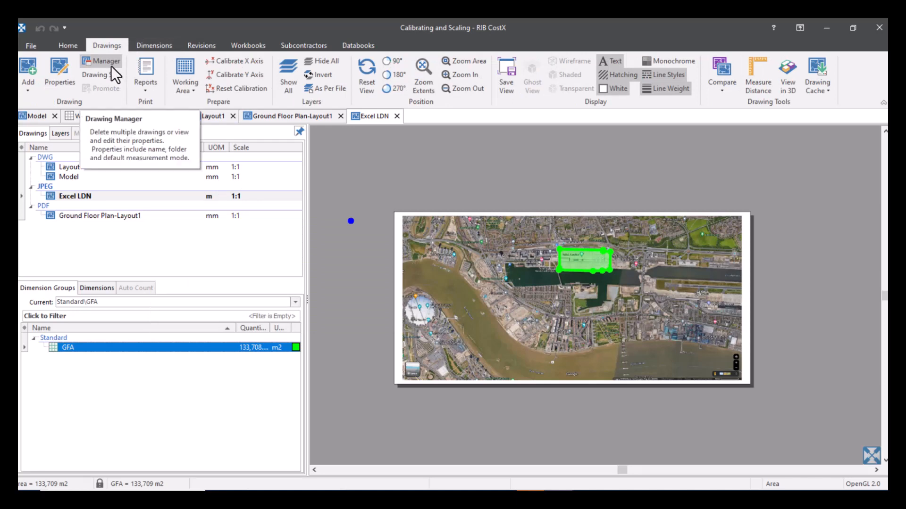
pyautogui.click(109, 64)
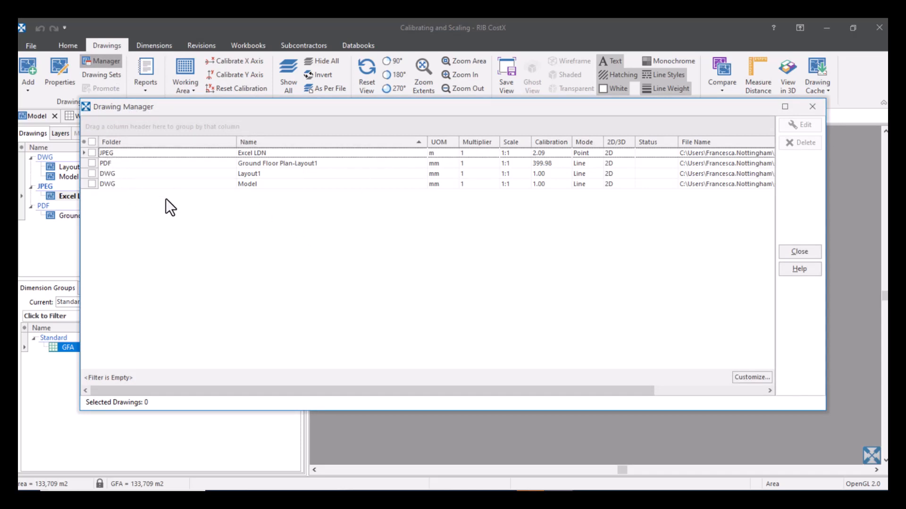
pyautogui.moveTo(238, 147); pyautogui.dragTo(191, 146)
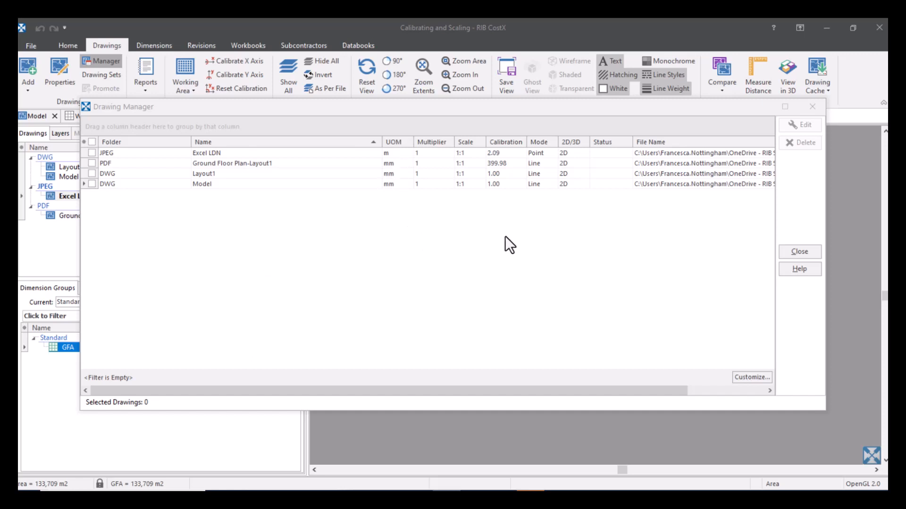
# - Examine the shared properties and folder options of the DWG drawings Layout1 and Model, leaving them unedited, and close the Drawing Manager
pyautogui.click(92, 184)
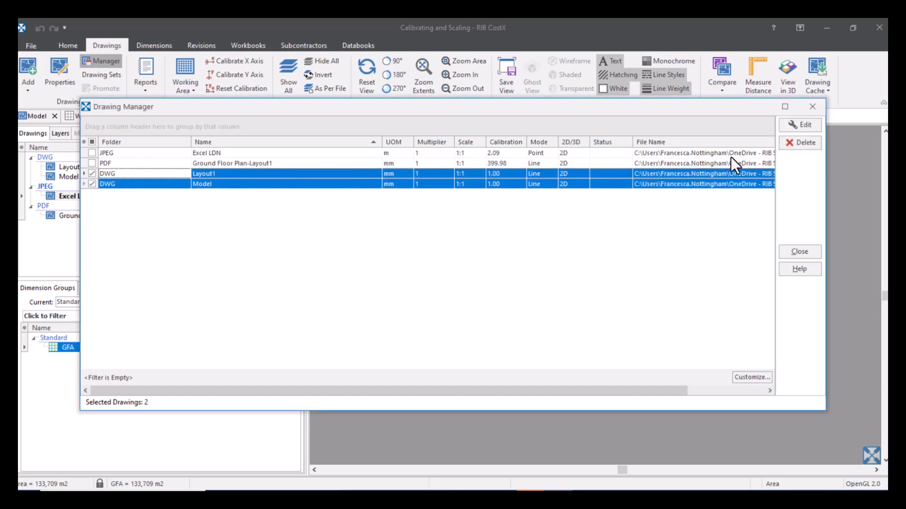
pyautogui.click(802, 126)
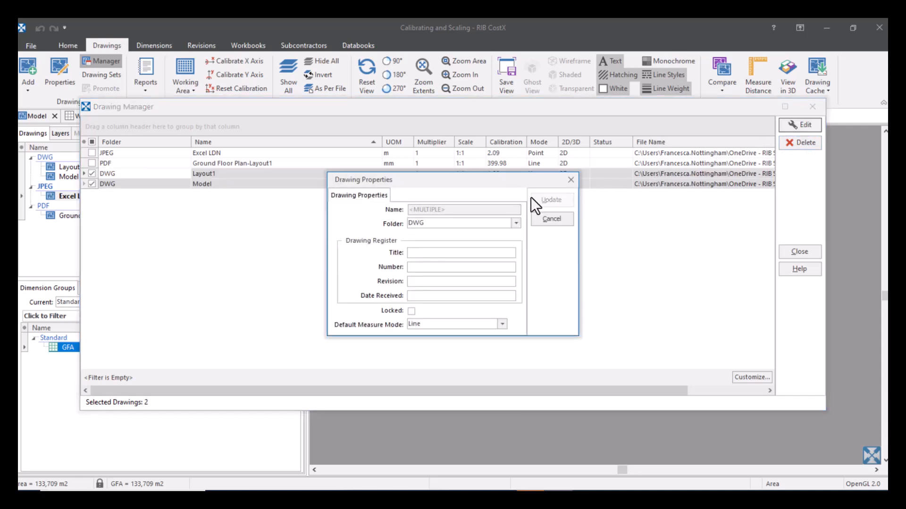
pyautogui.click(516, 223)
pyautogui.click(516, 224)
pyautogui.click(566, 221)
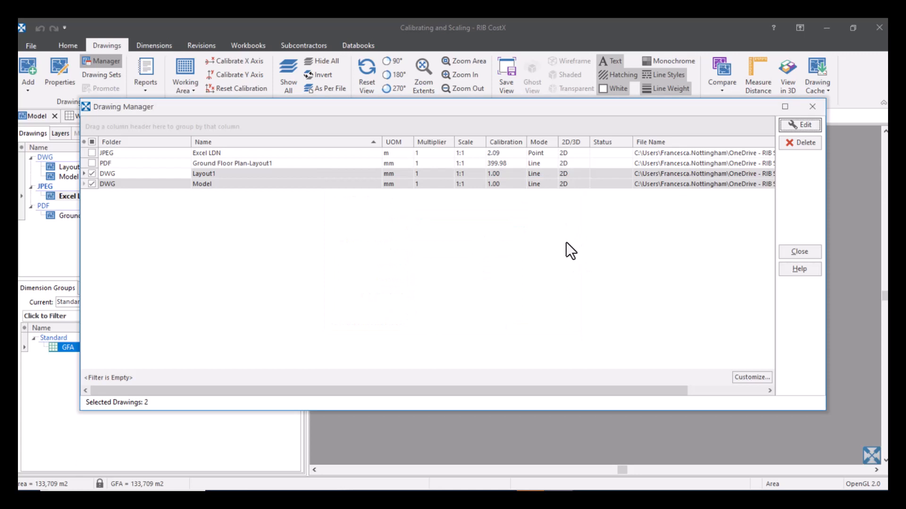
pyautogui.click(92, 184)
pyautogui.click(92, 173)
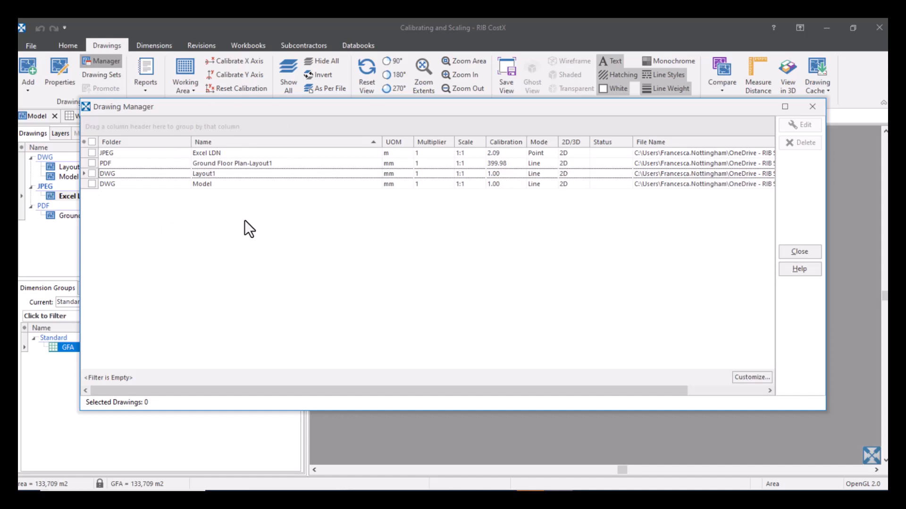
pyautogui.click(816, 253)
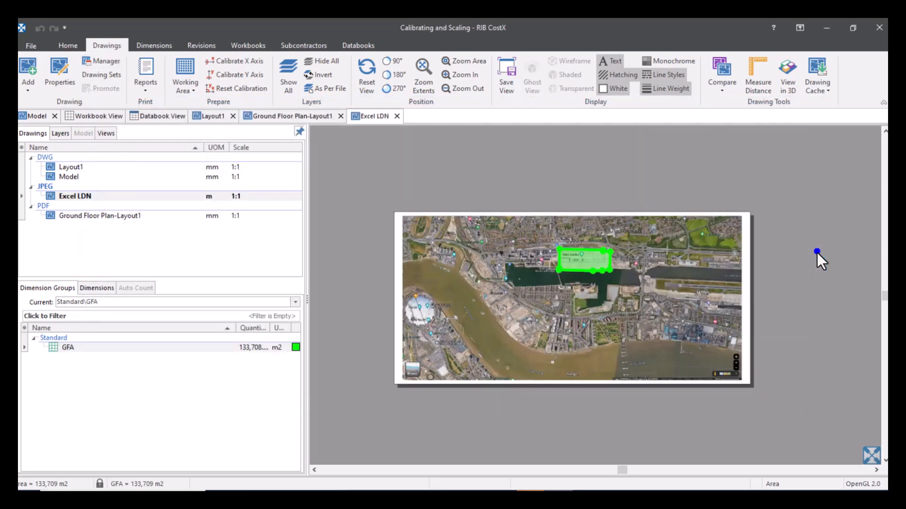